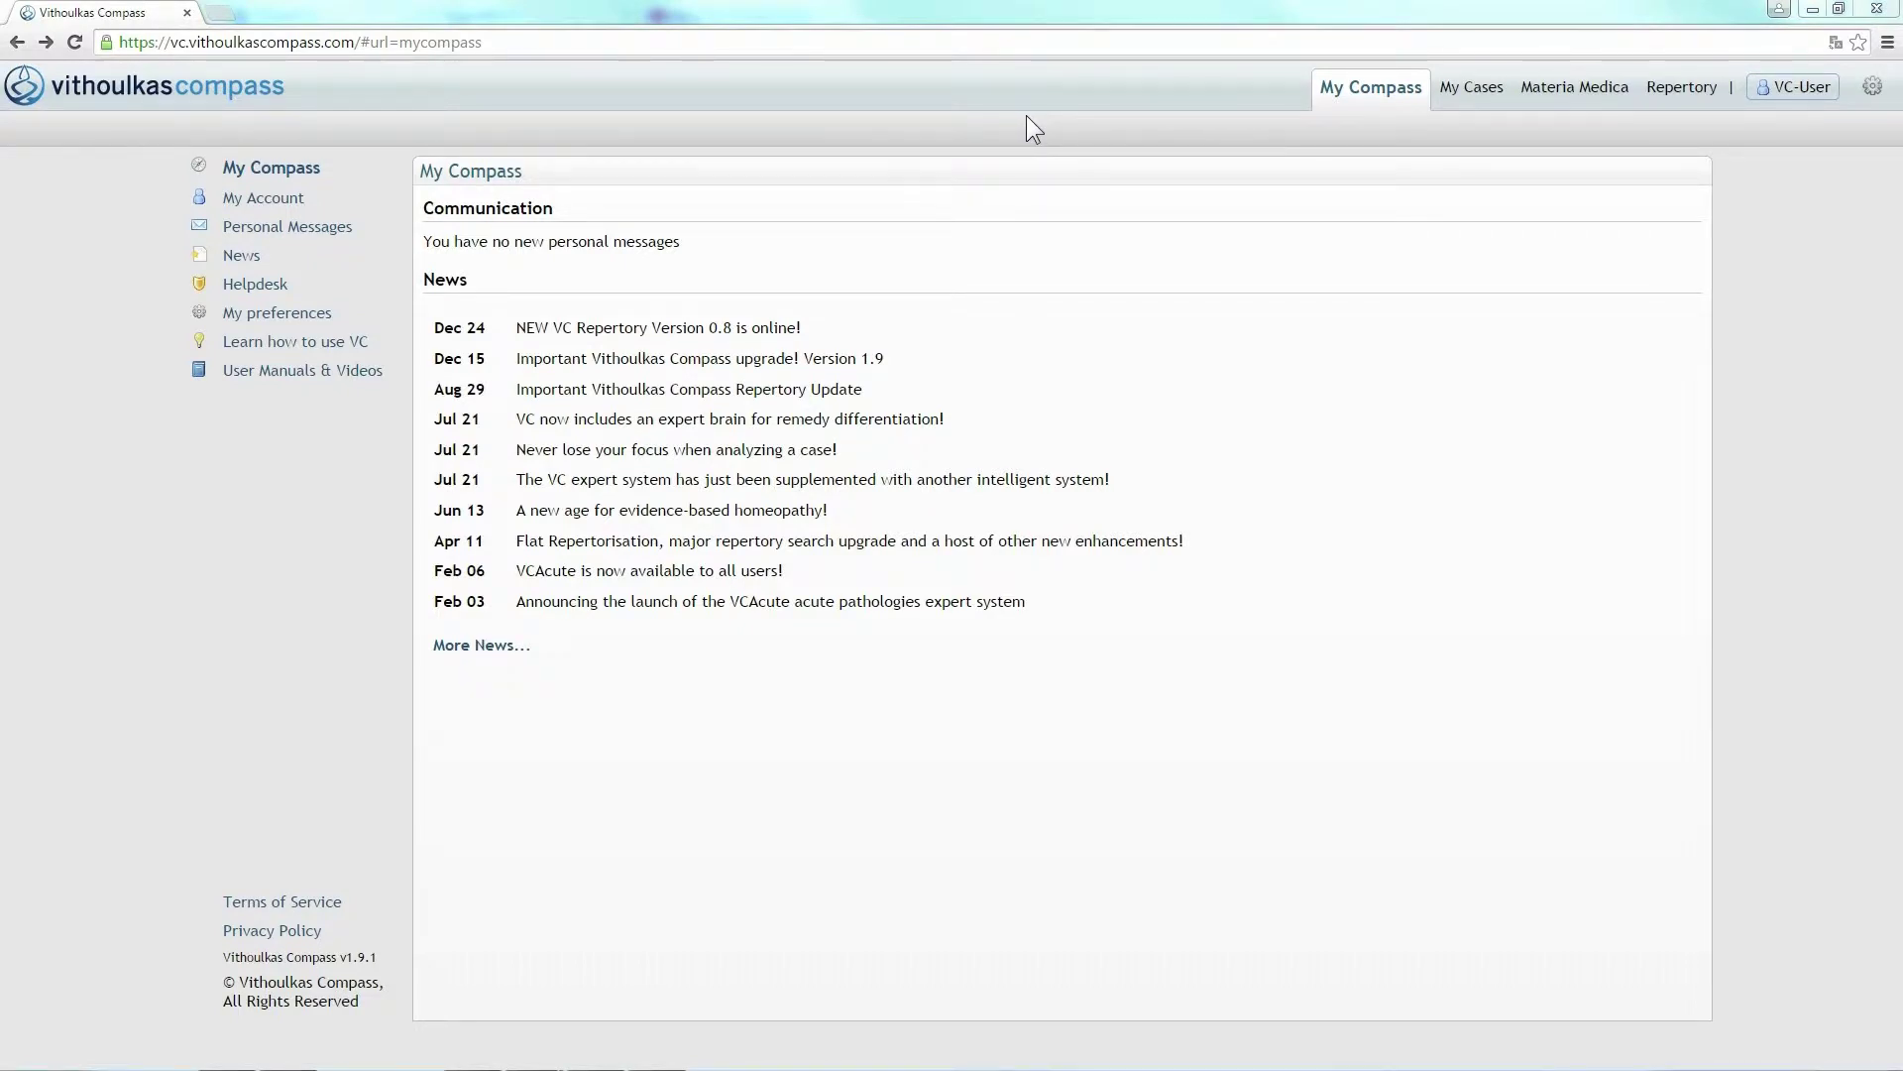
Step: Open the Repertory section, showing the chapters from Mind and Vertigo down to Genitalia
click(1681, 97)
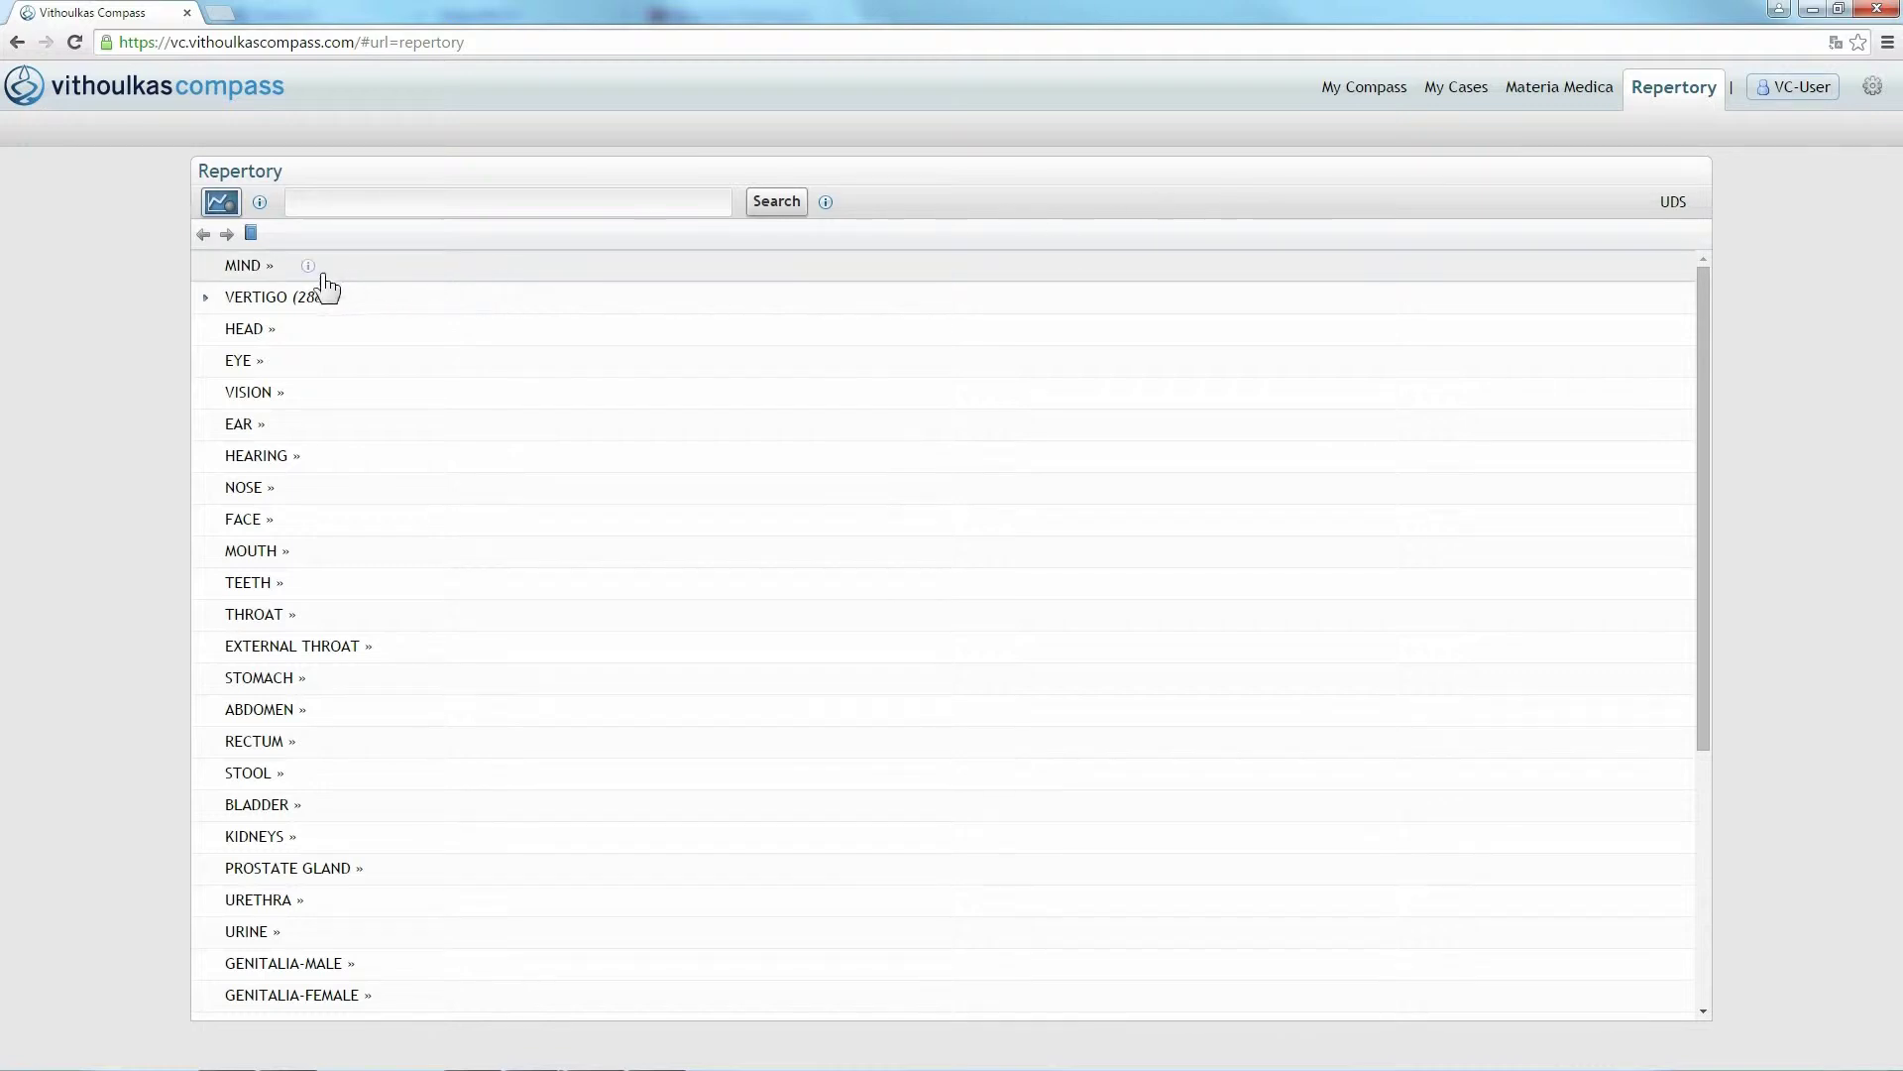
Step: In MIND, expand ABSTRACTION of mind's 33 remedies, then open it alone with its 'morning' sub-rubric
click(238, 268)
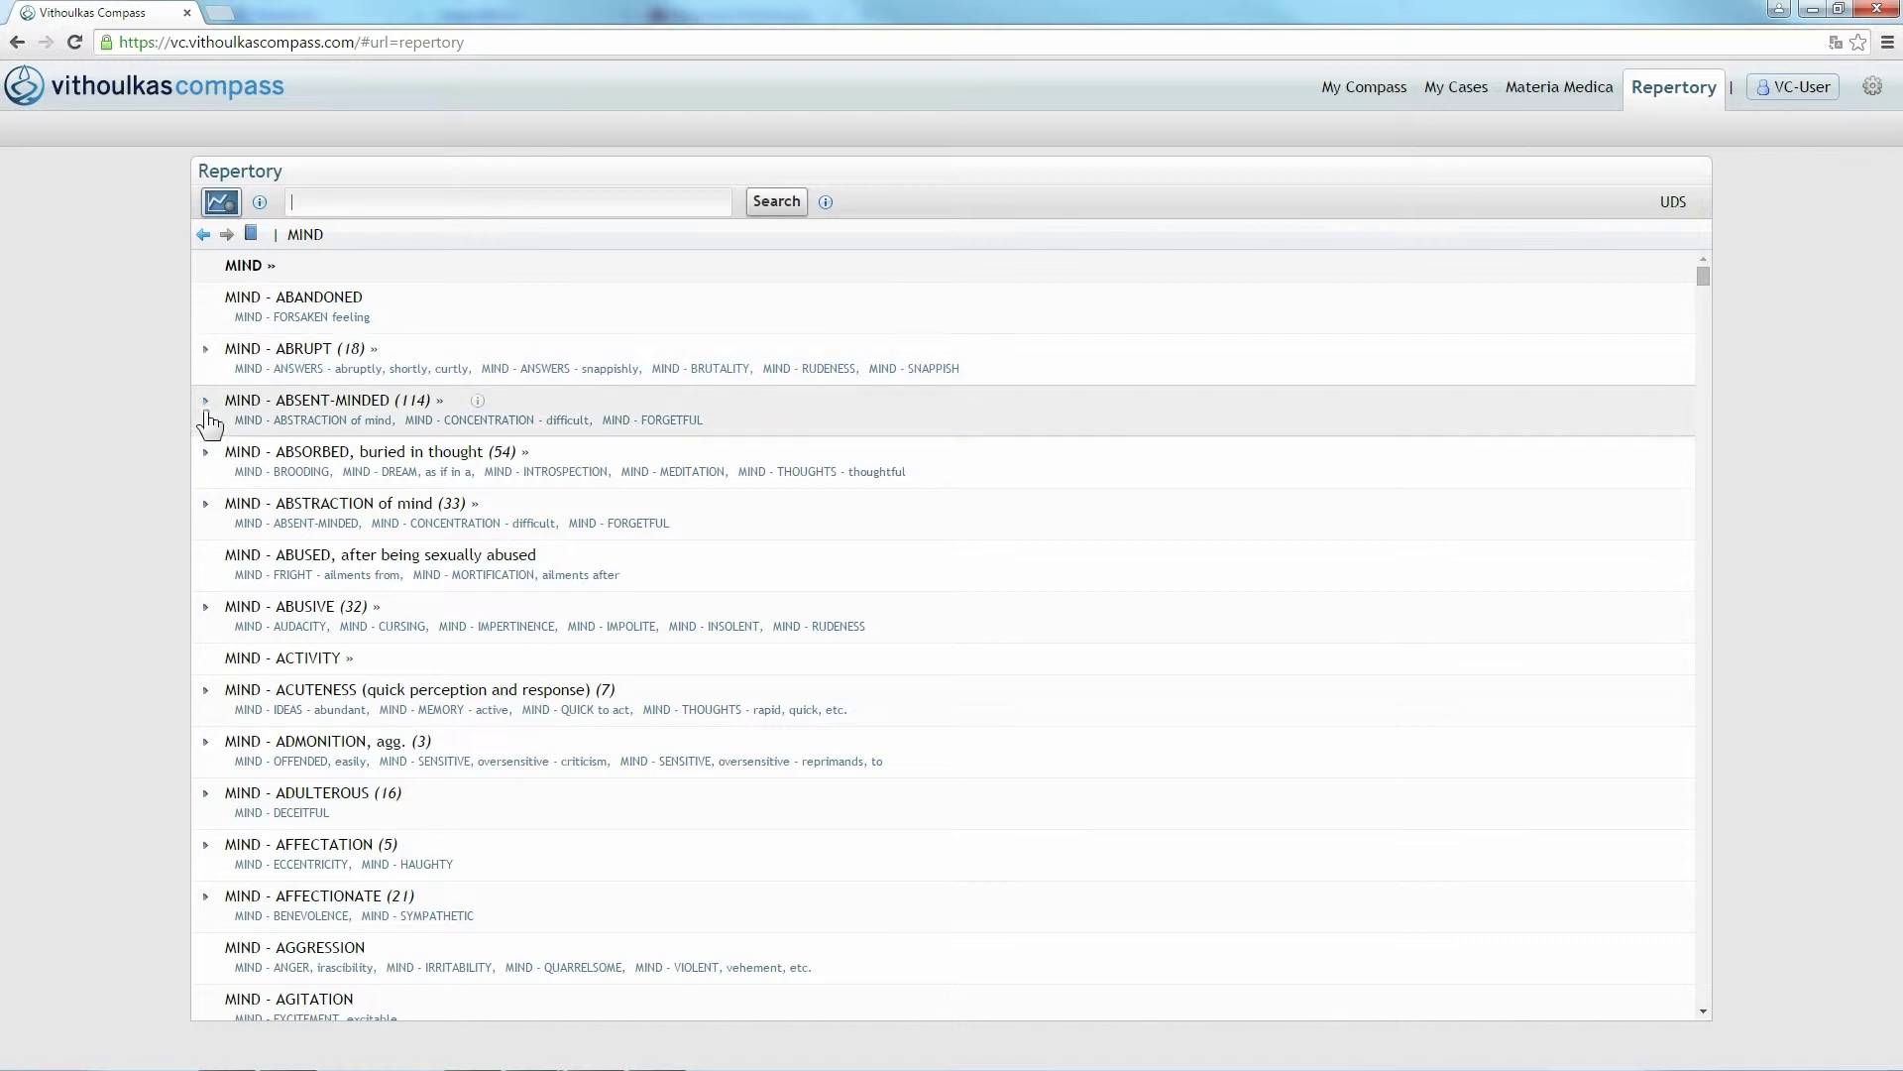
click(207, 518)
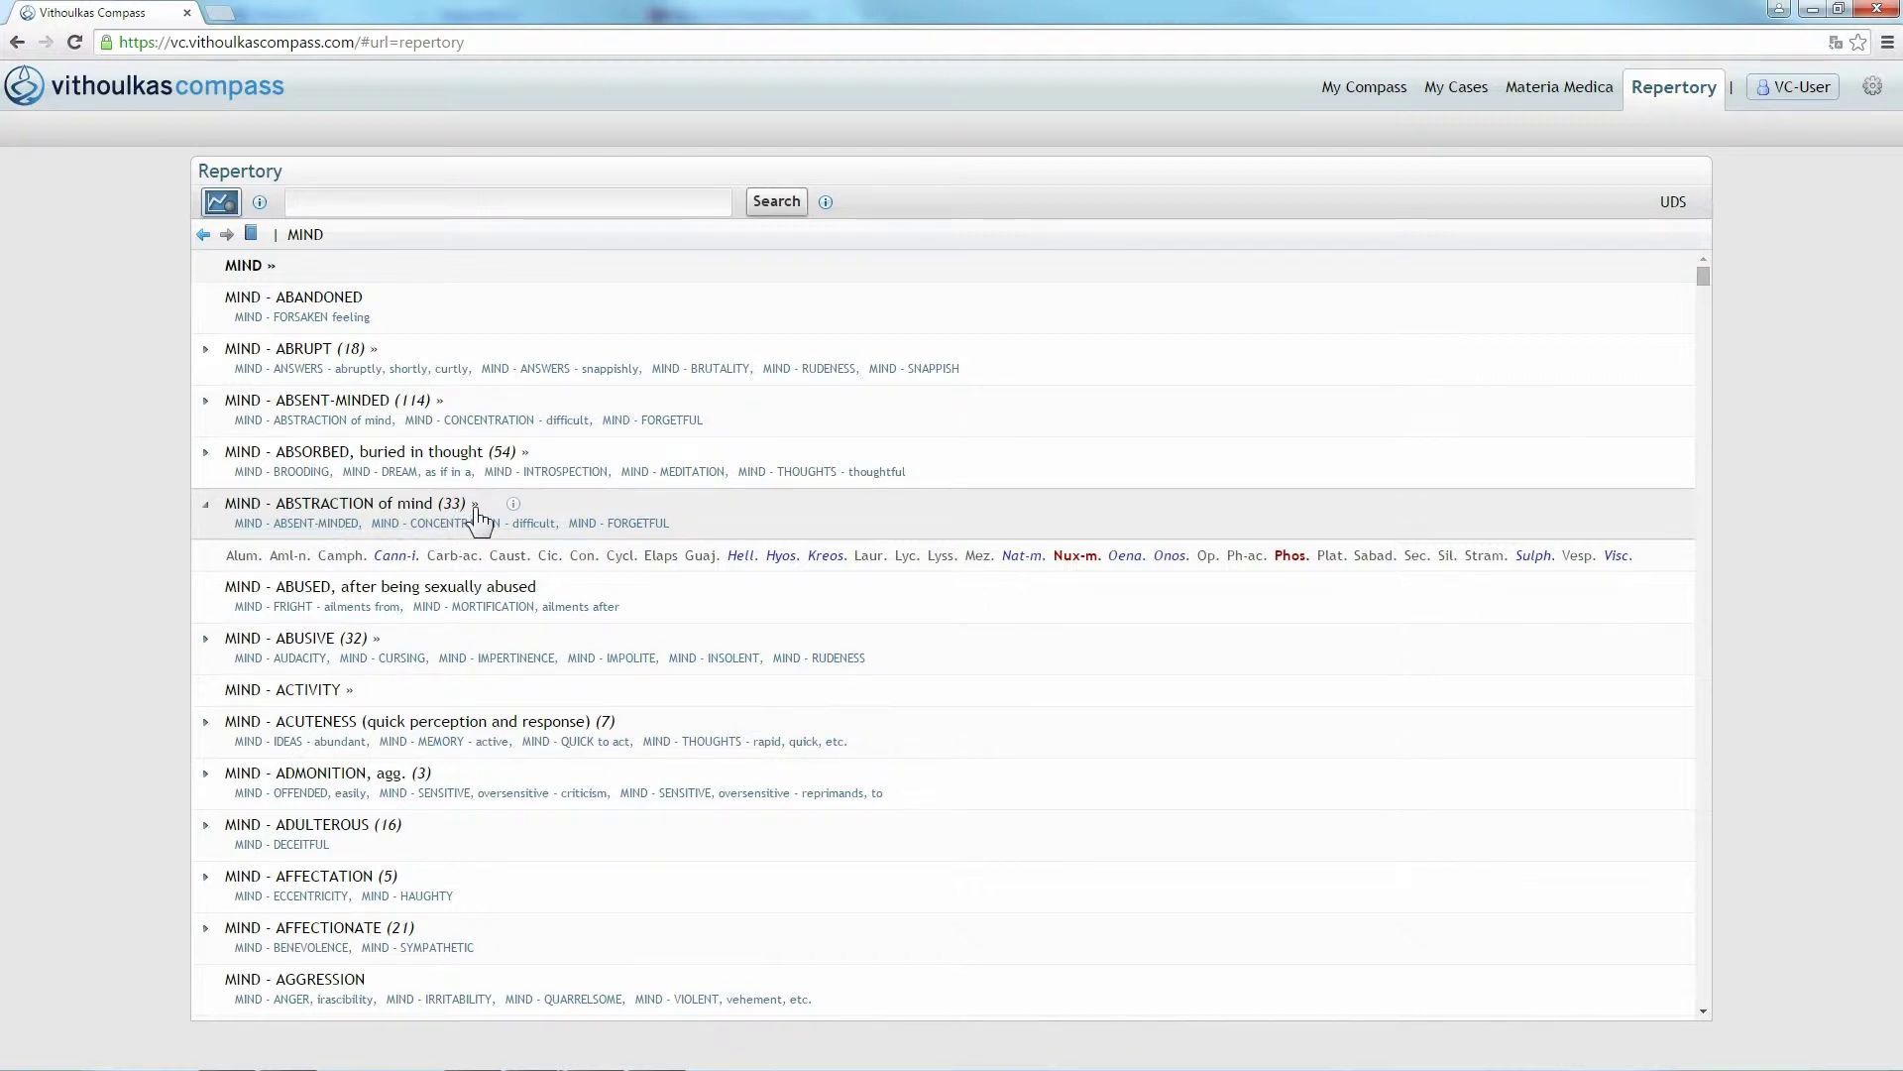
click(387, 511)
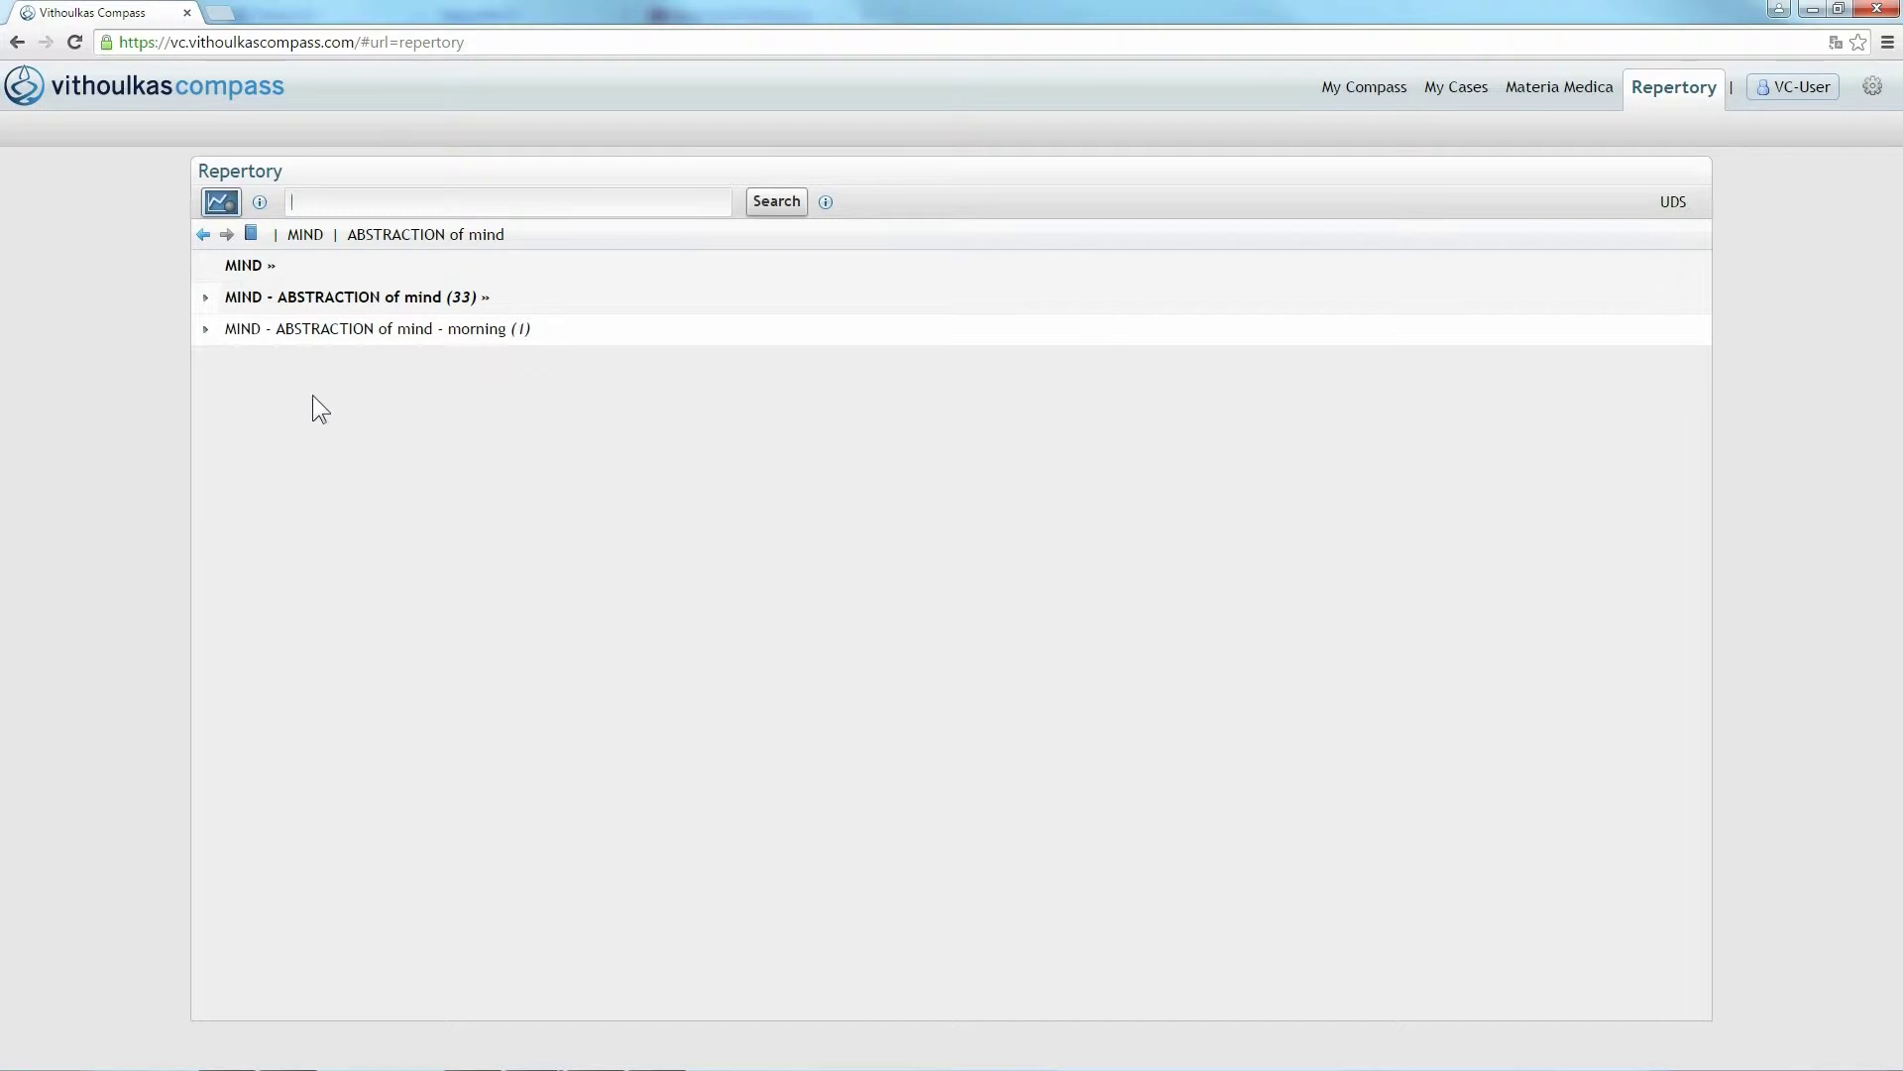
Step: Go back from ABSTRACTION of mind to the MIND rubric list, then to all chapters
click(204, 235)
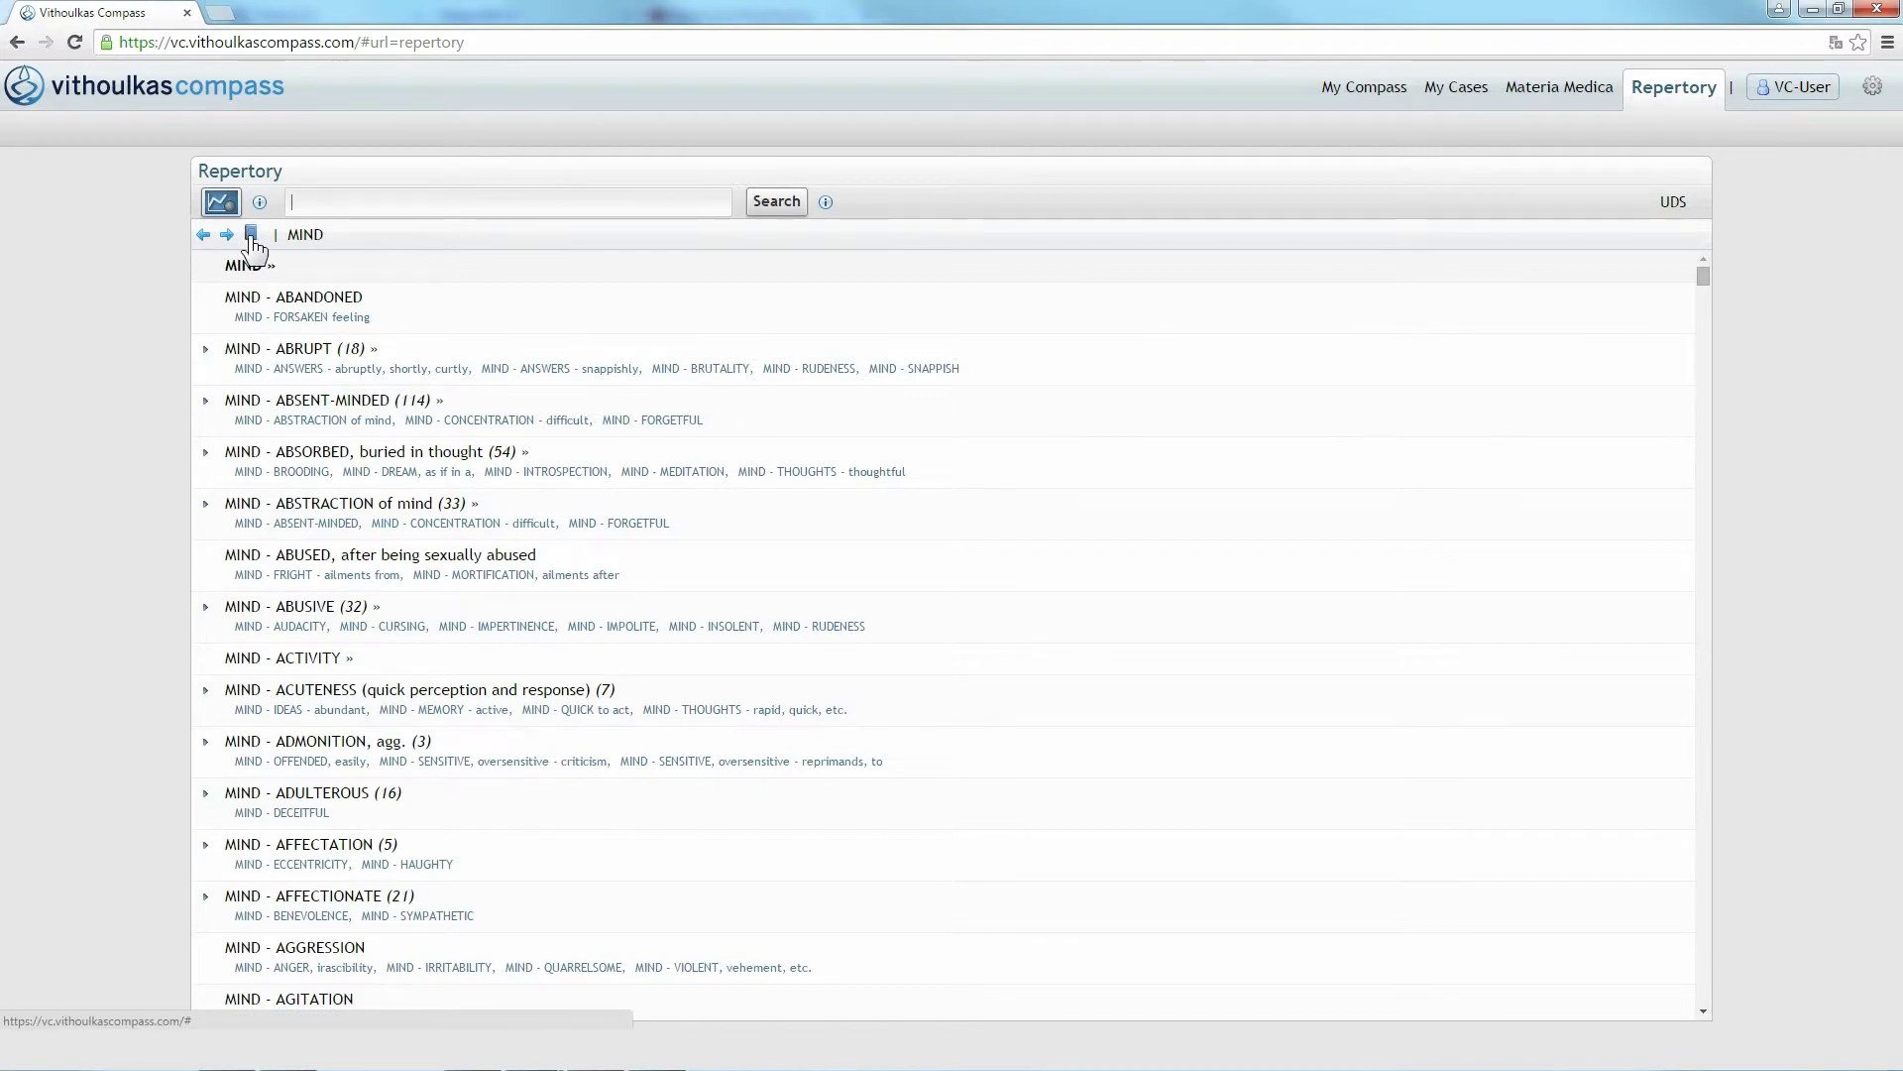
click(251, 238)
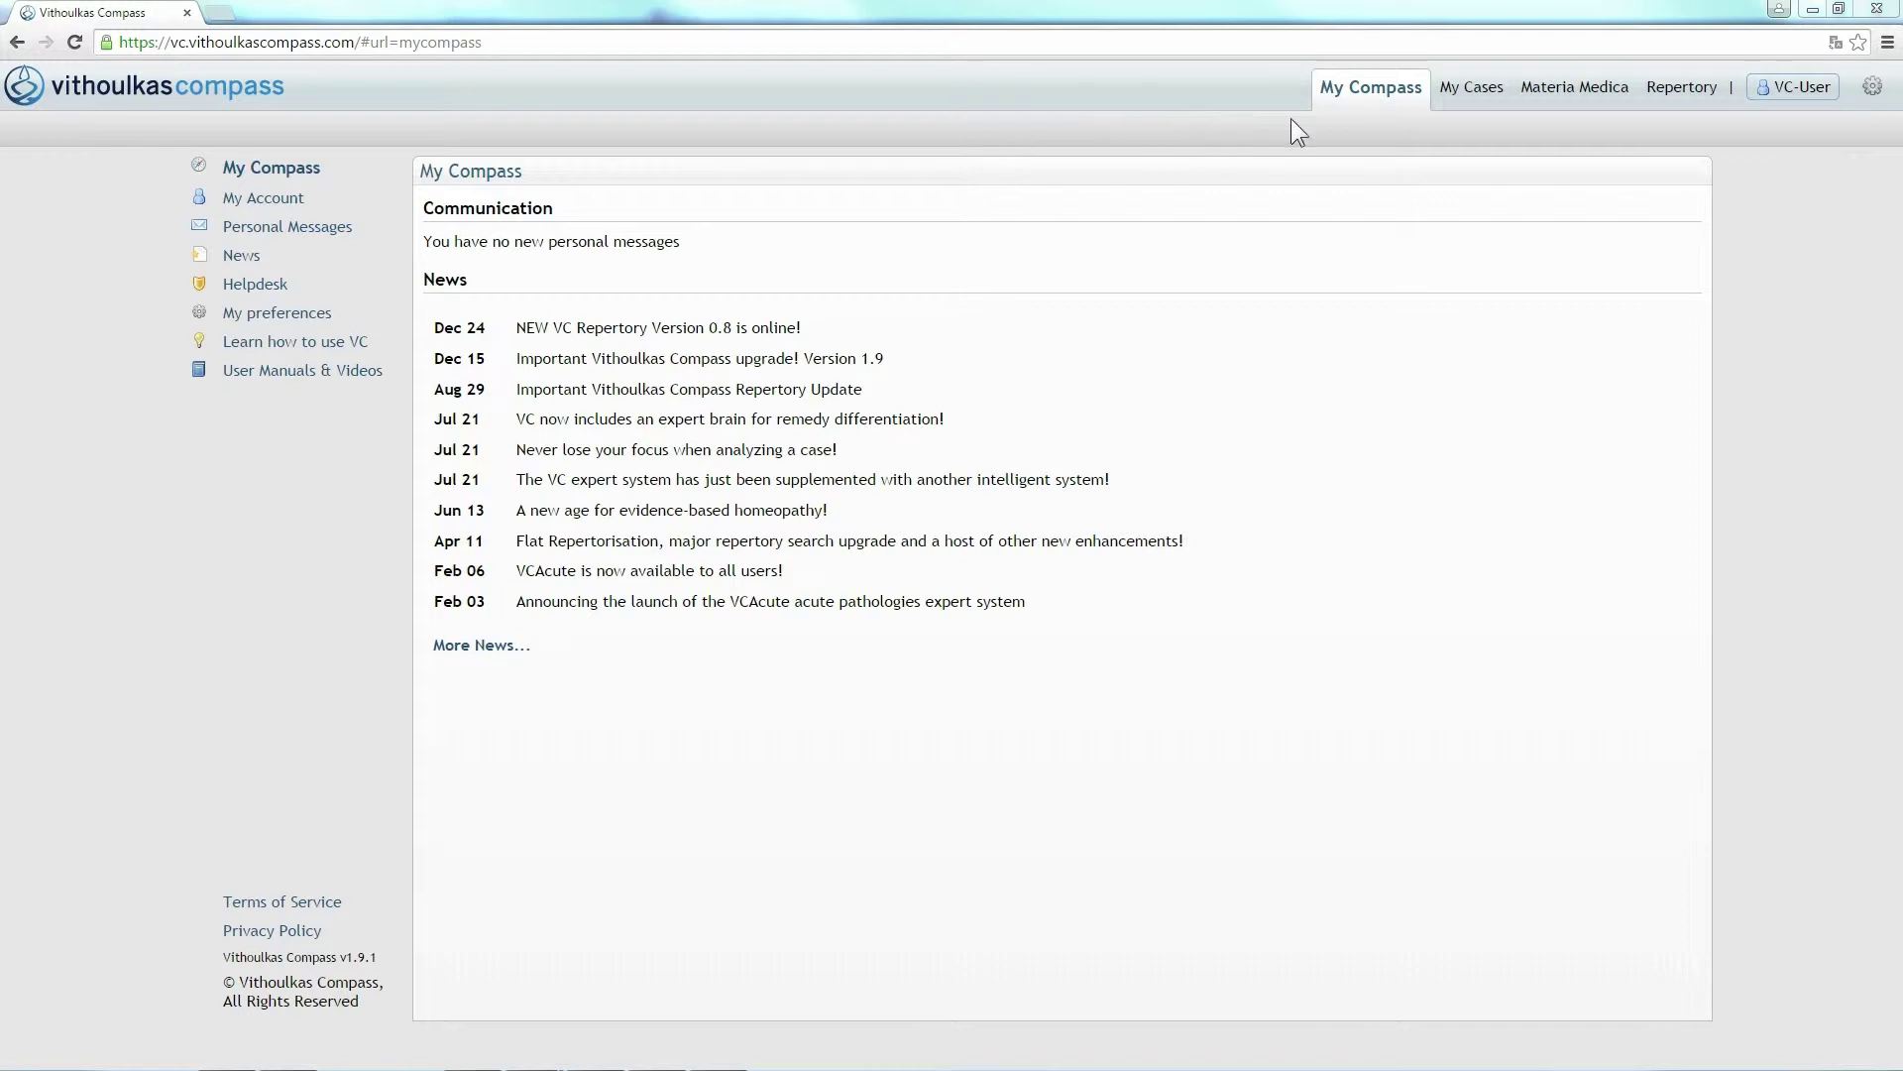
Step: Reopen the Repertory's MIND chapter and expand the ABSORBED rubric's remedies
click(1674, 95)
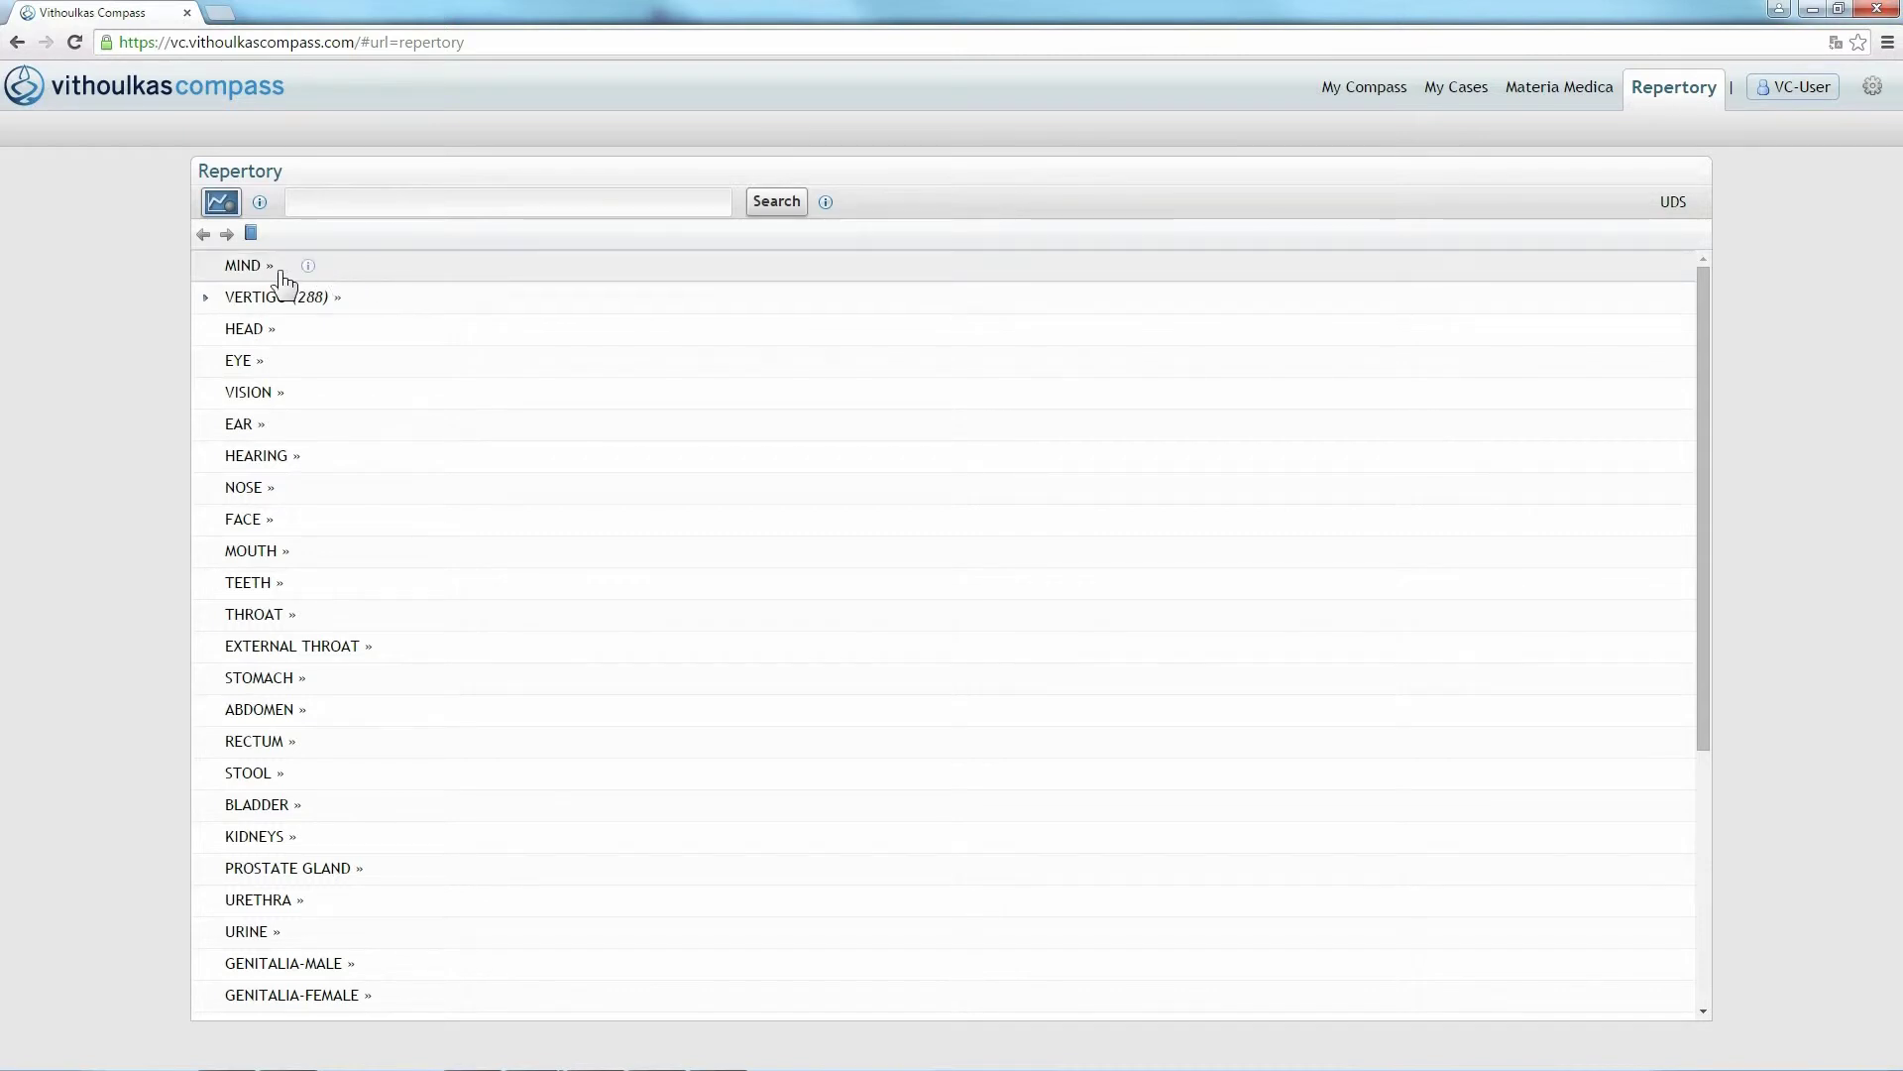
mouse_move(242, 264)
click(242, 267)
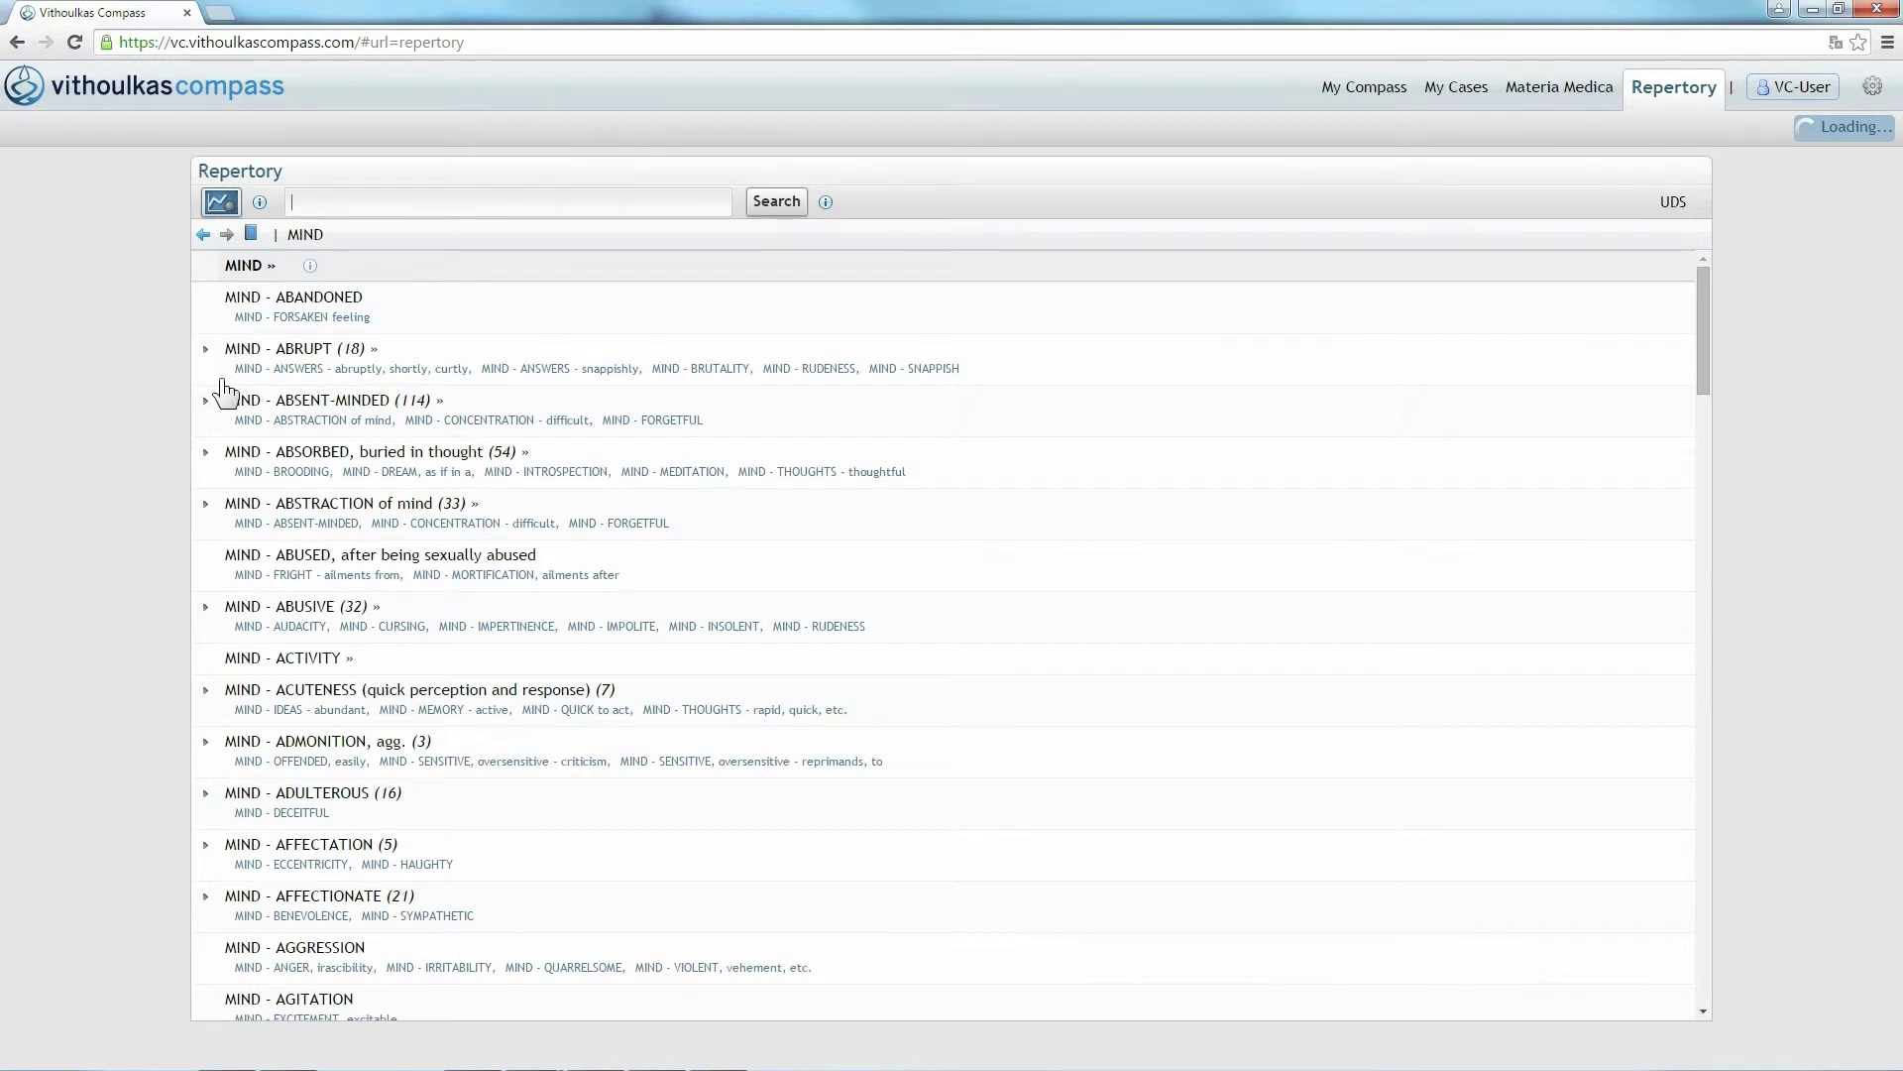
click(208, 452)
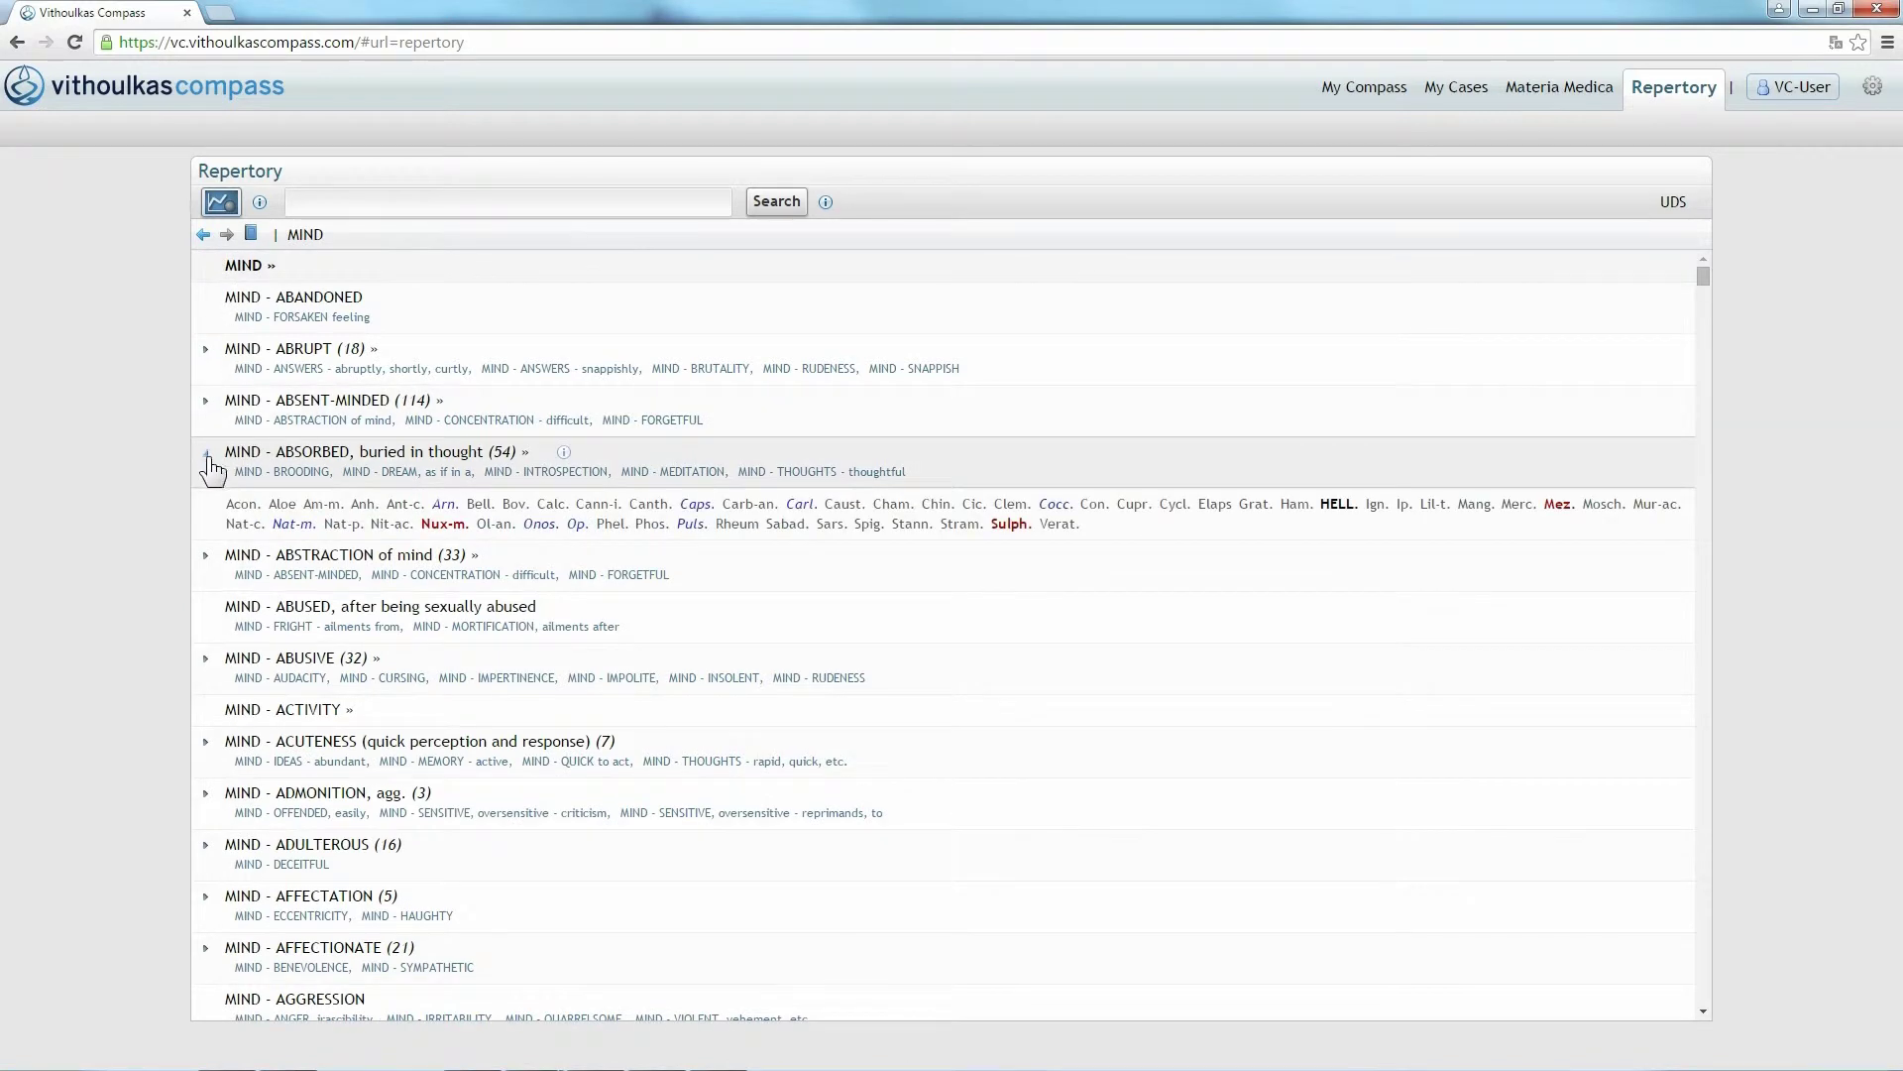
Step: Look up 'buried' from the ABSORBED rubric in a dictionary, then close the dictionary page
click(568, 455)
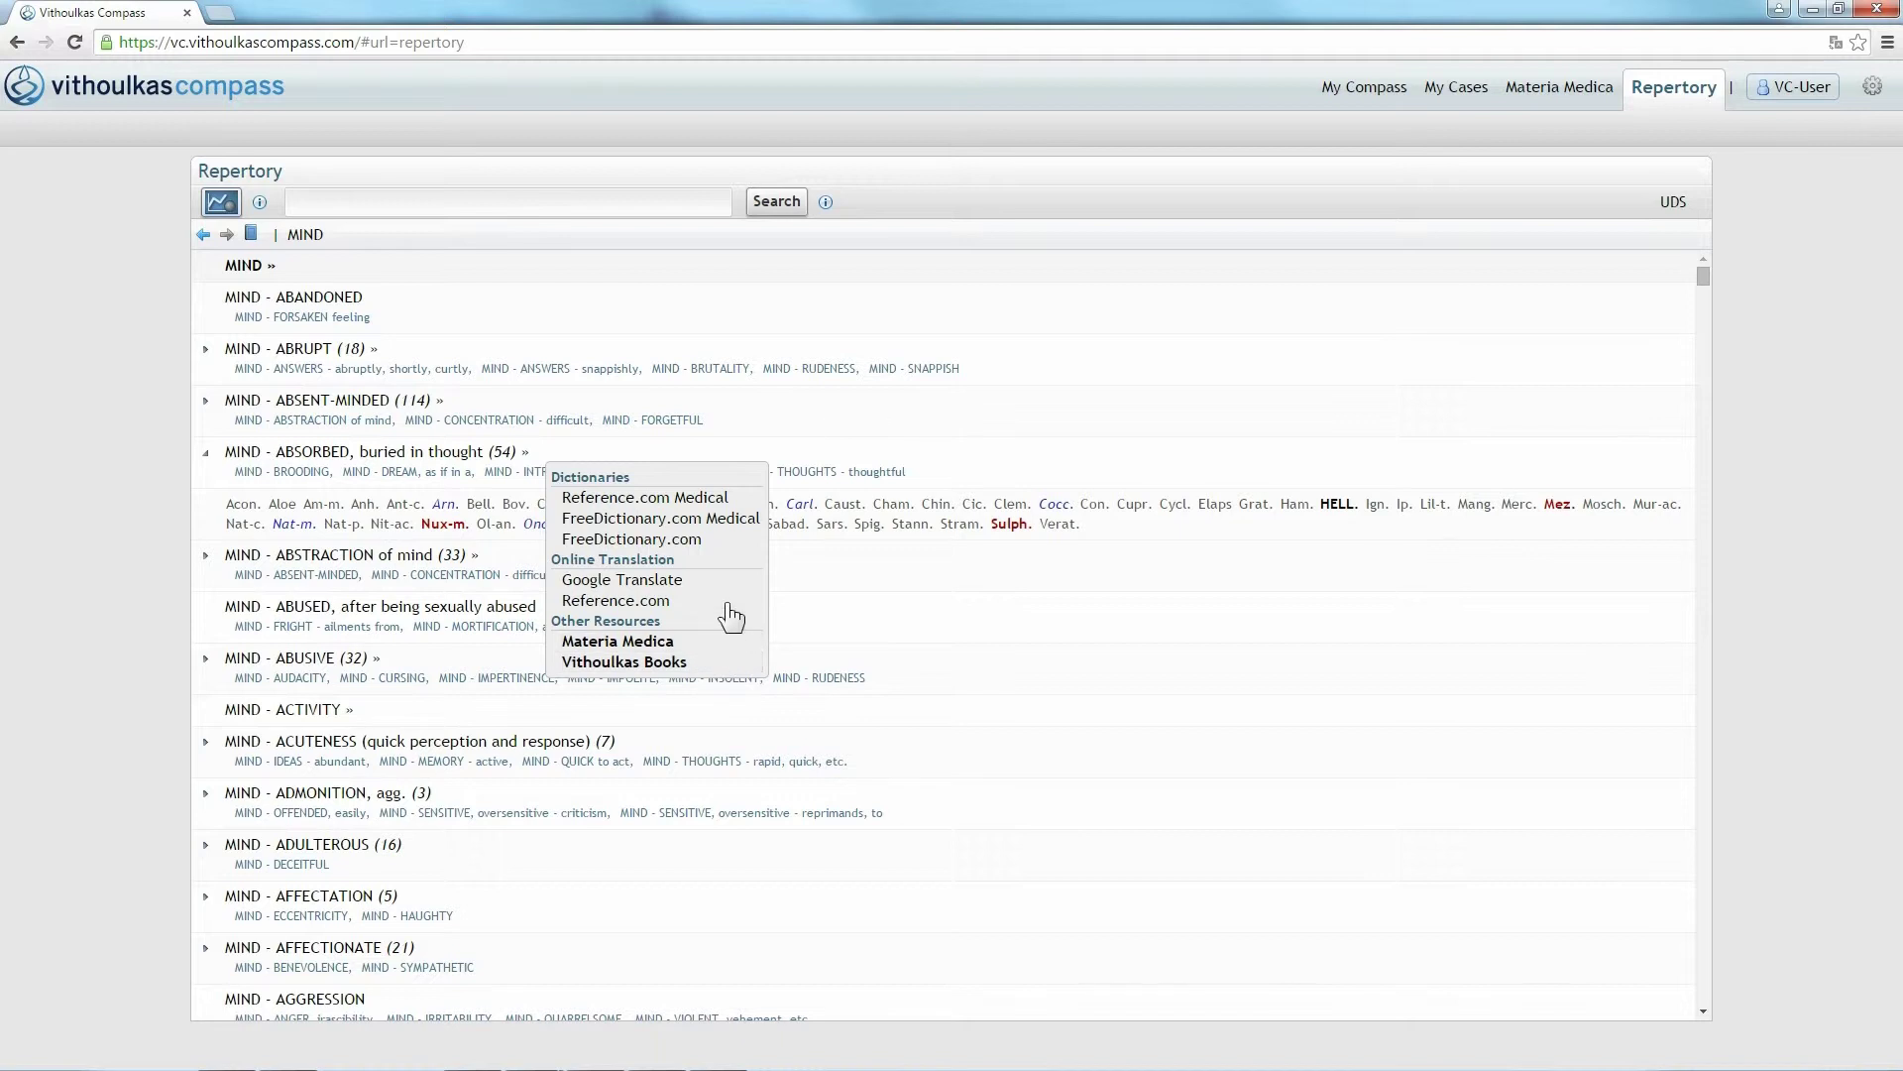
click(706, 517)
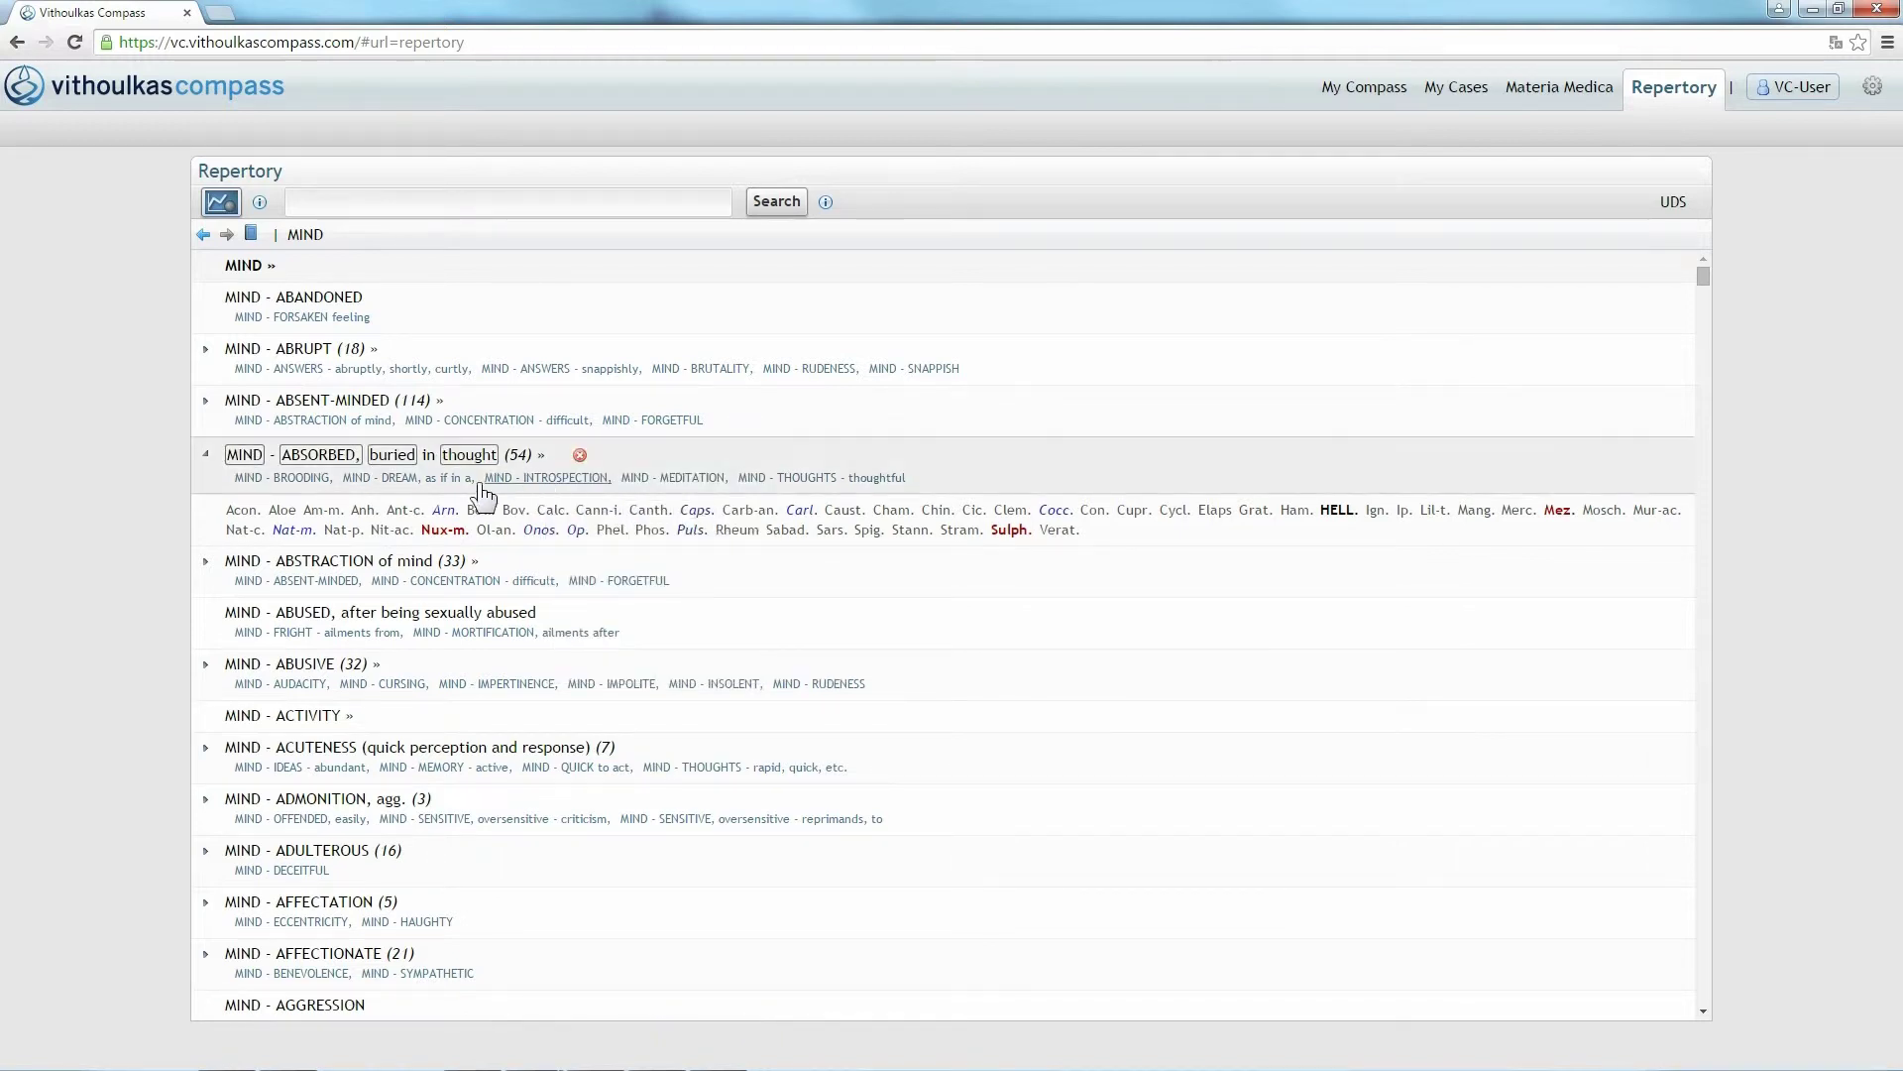
click(392, 456)
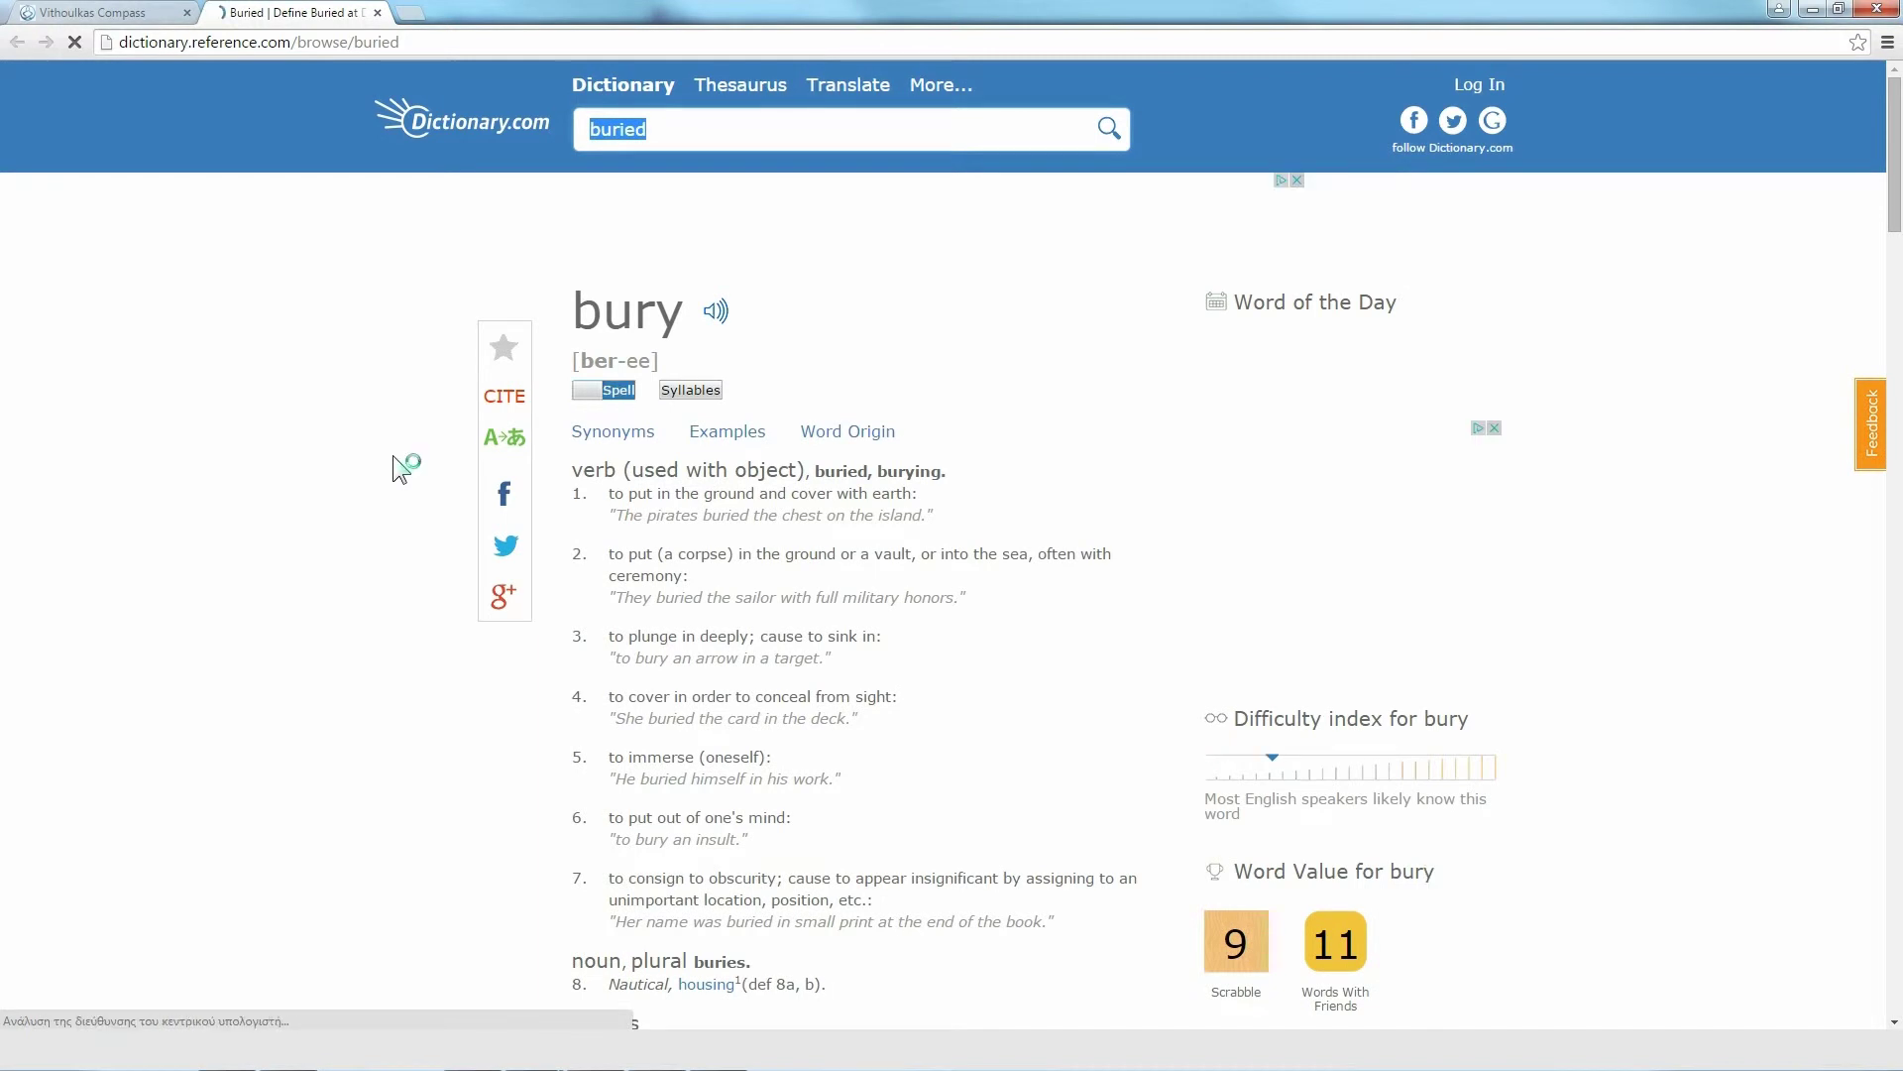
click(376, 13)
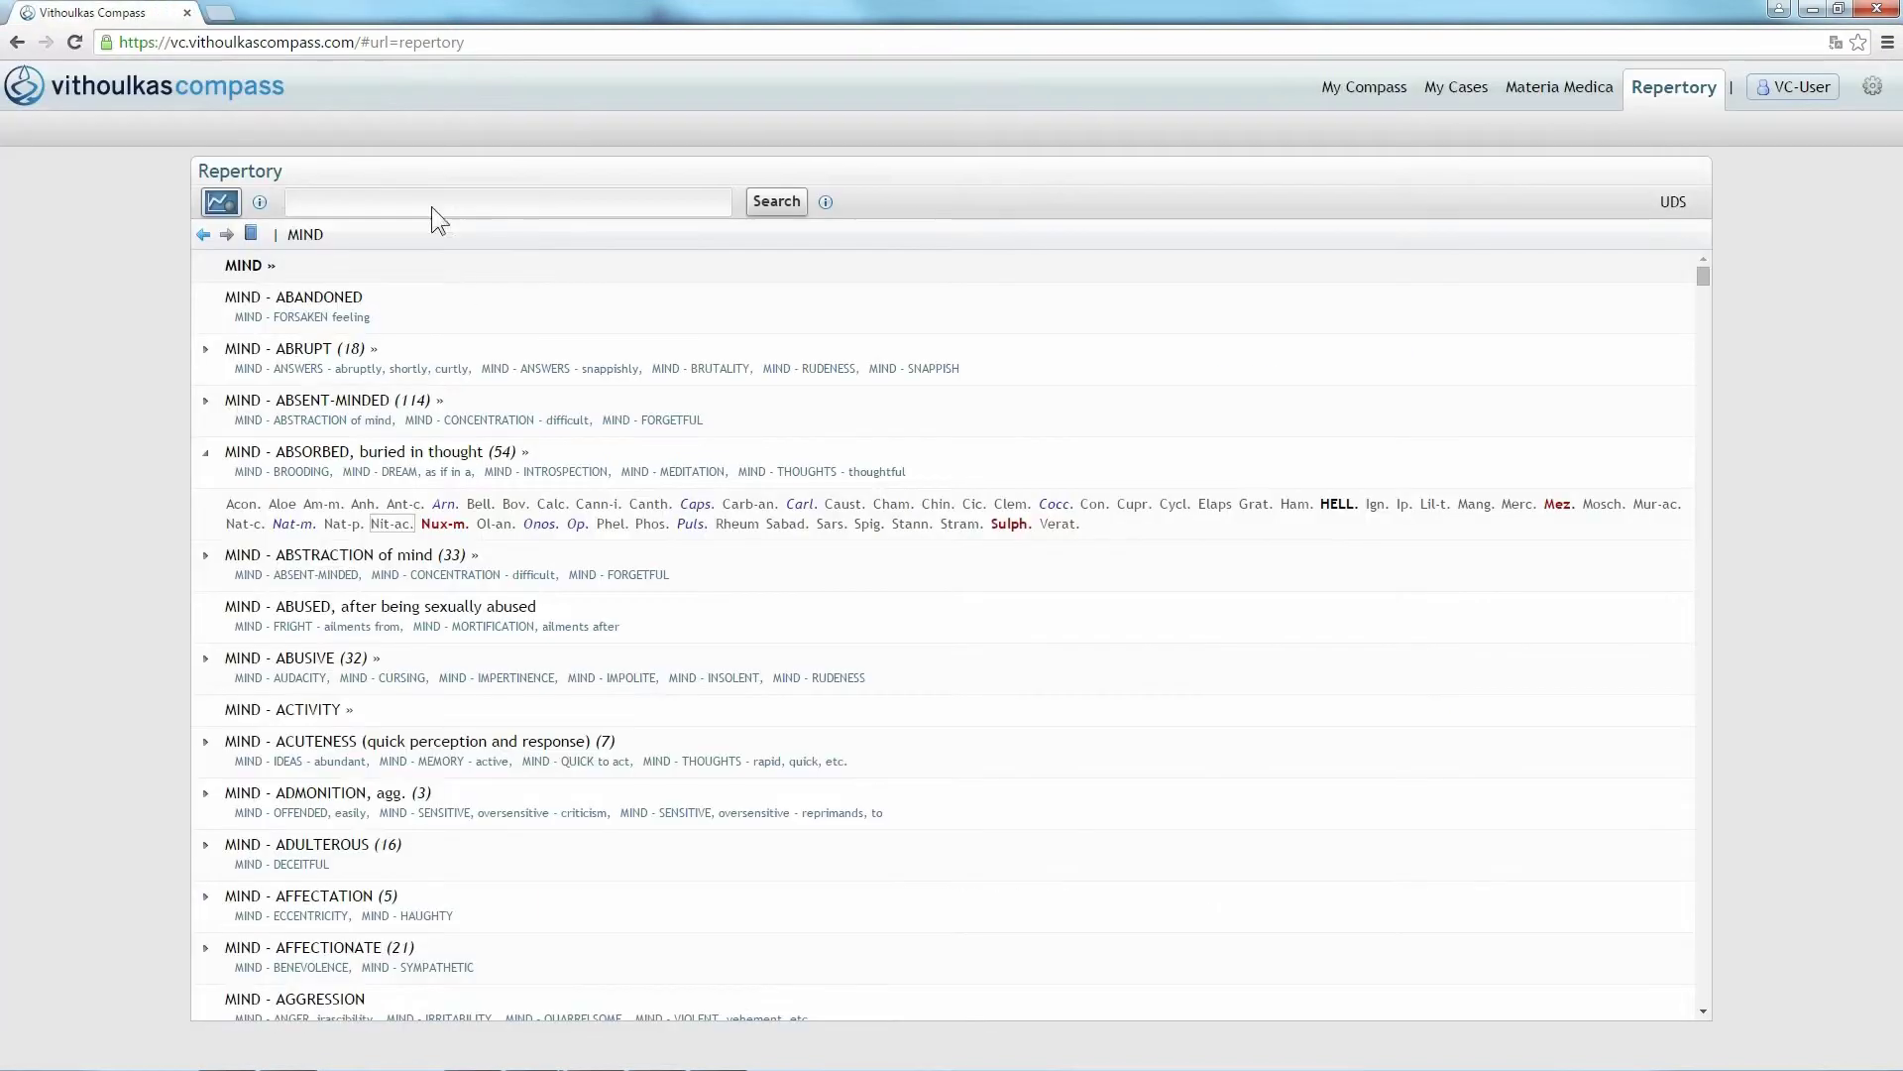
click(566, 458)
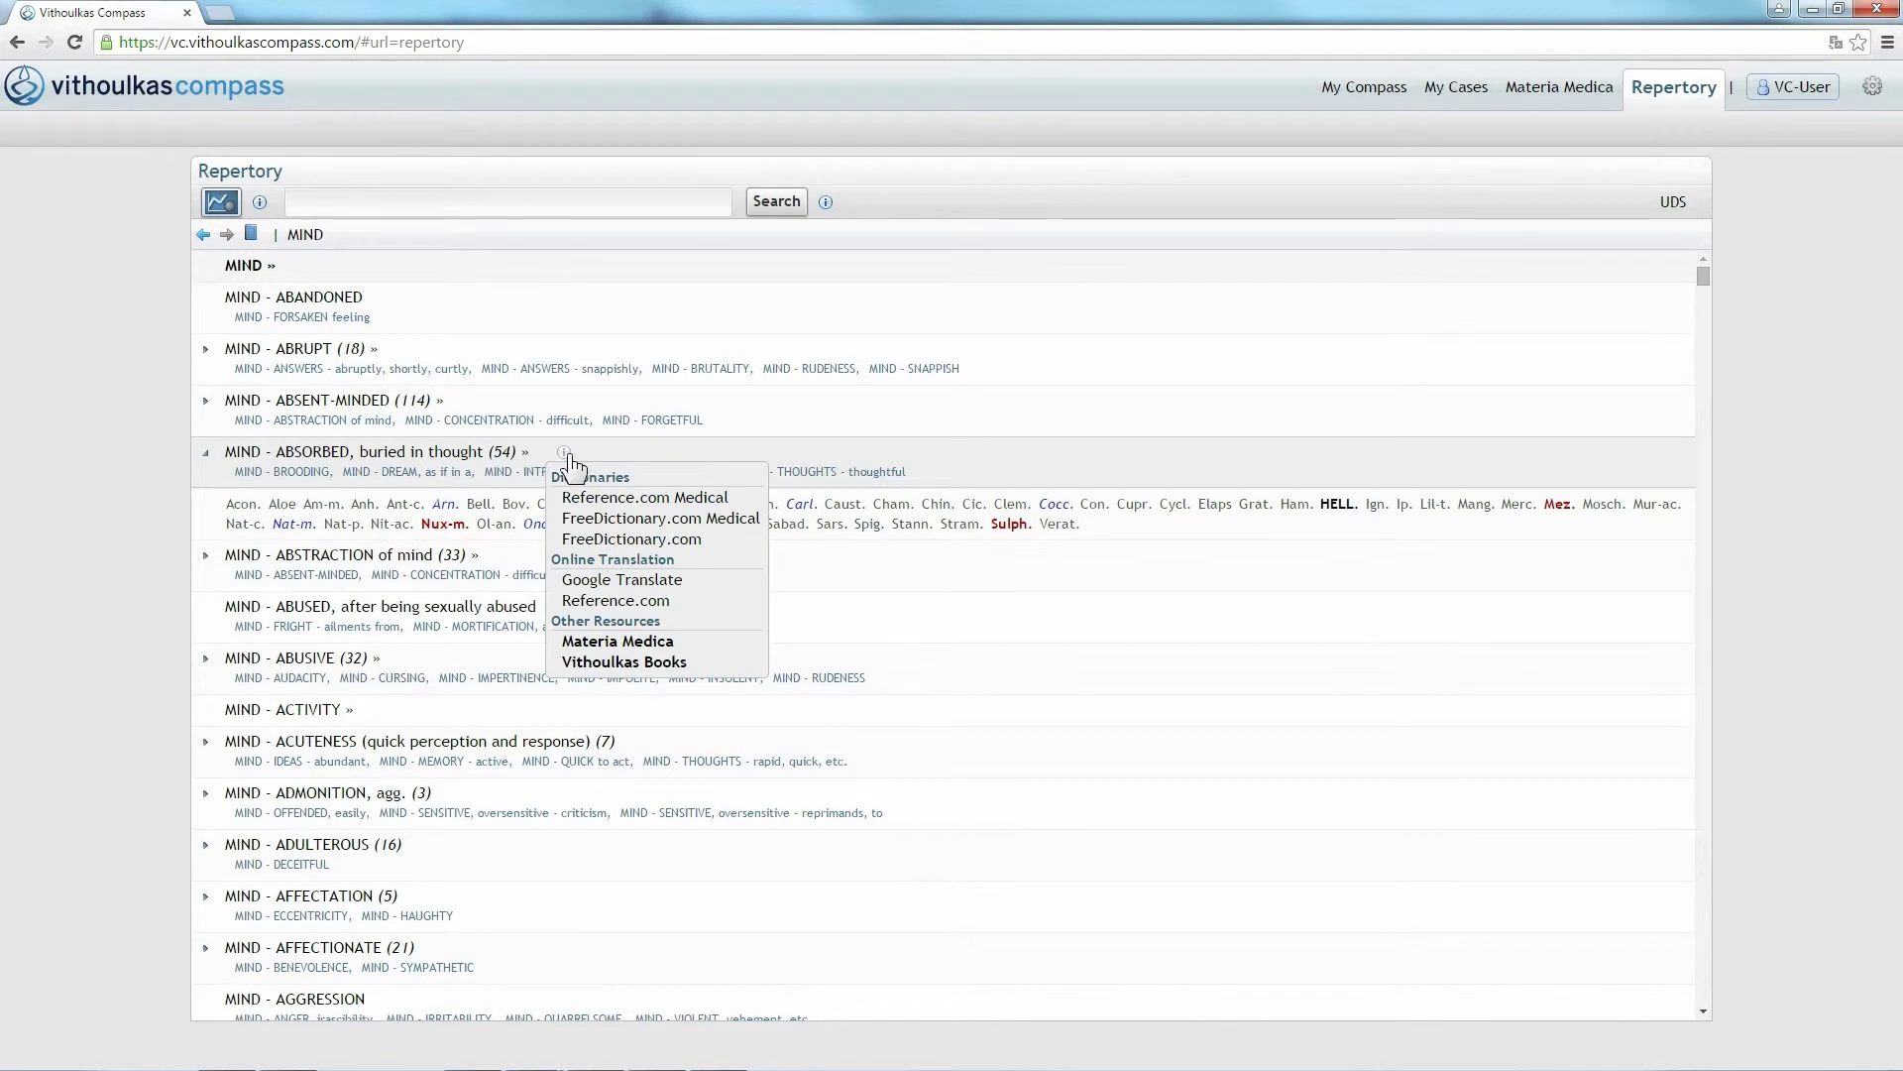
click(647, 589)
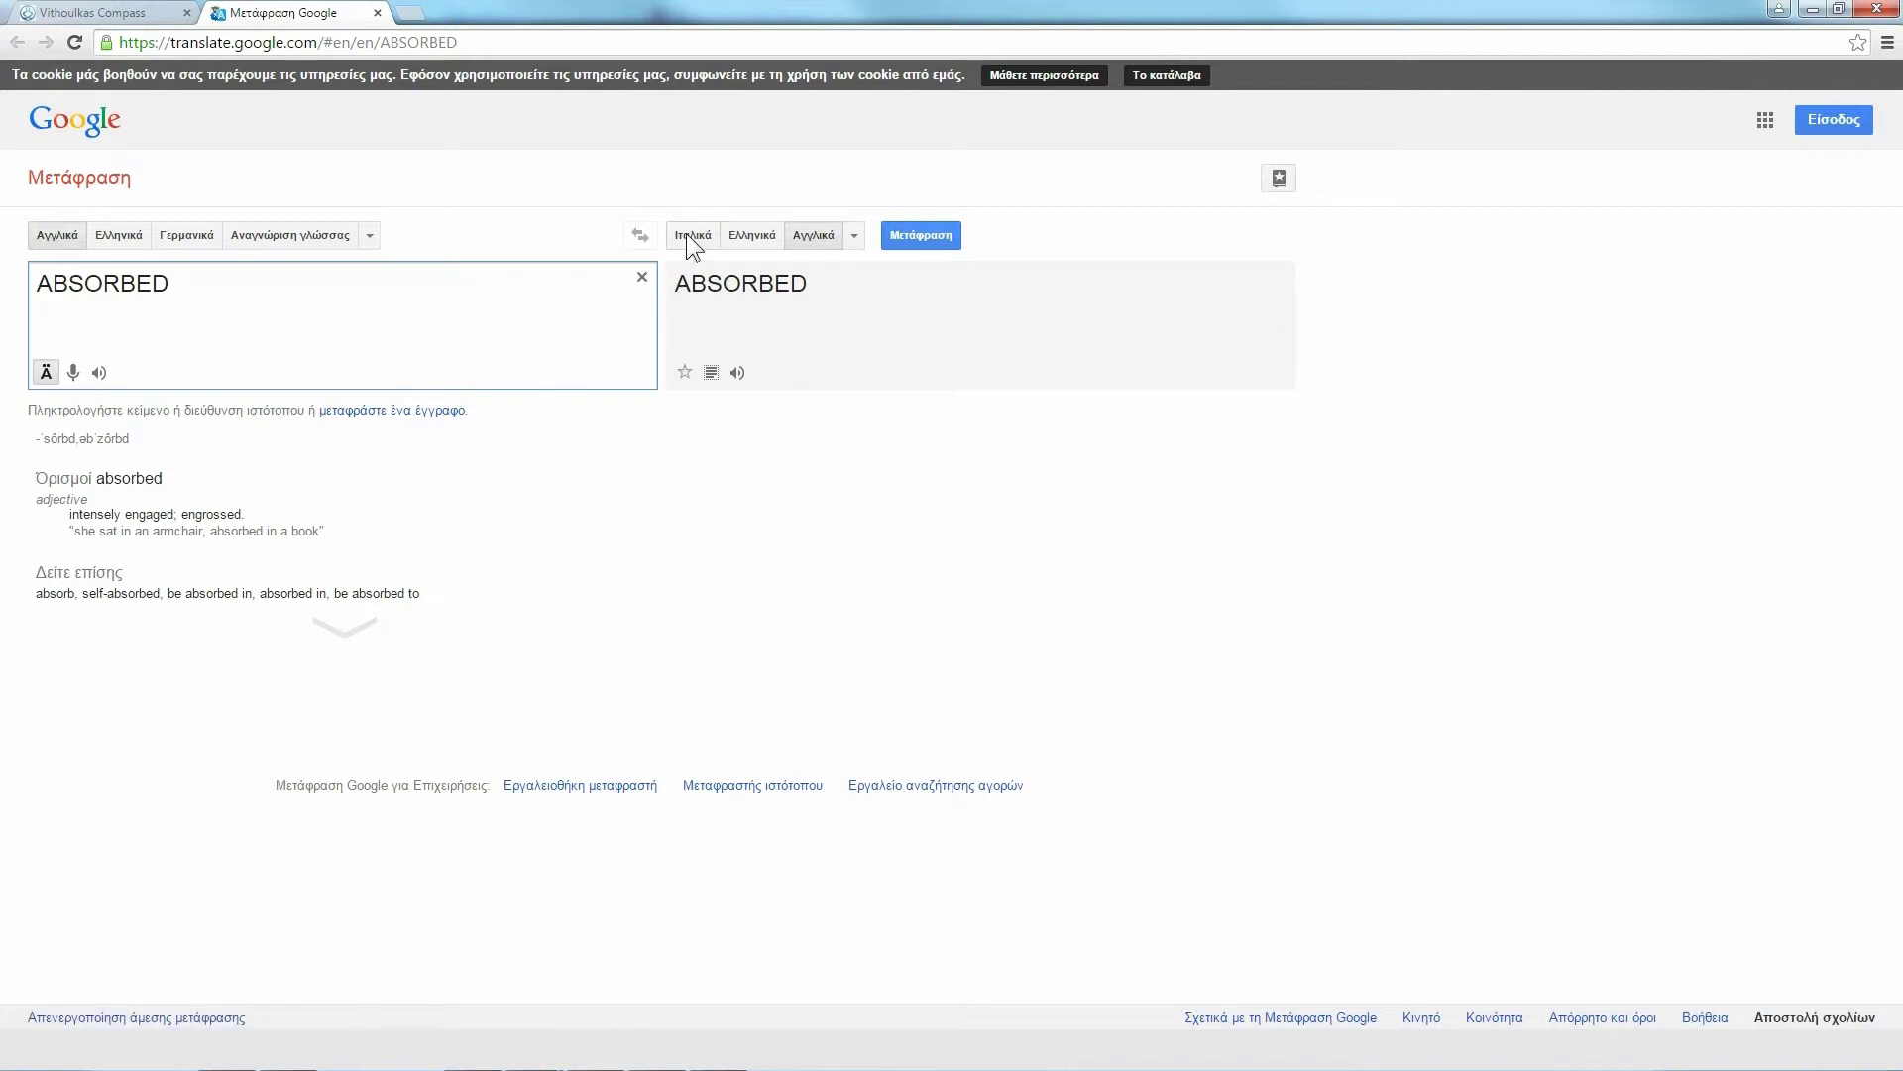
click(686, 234)
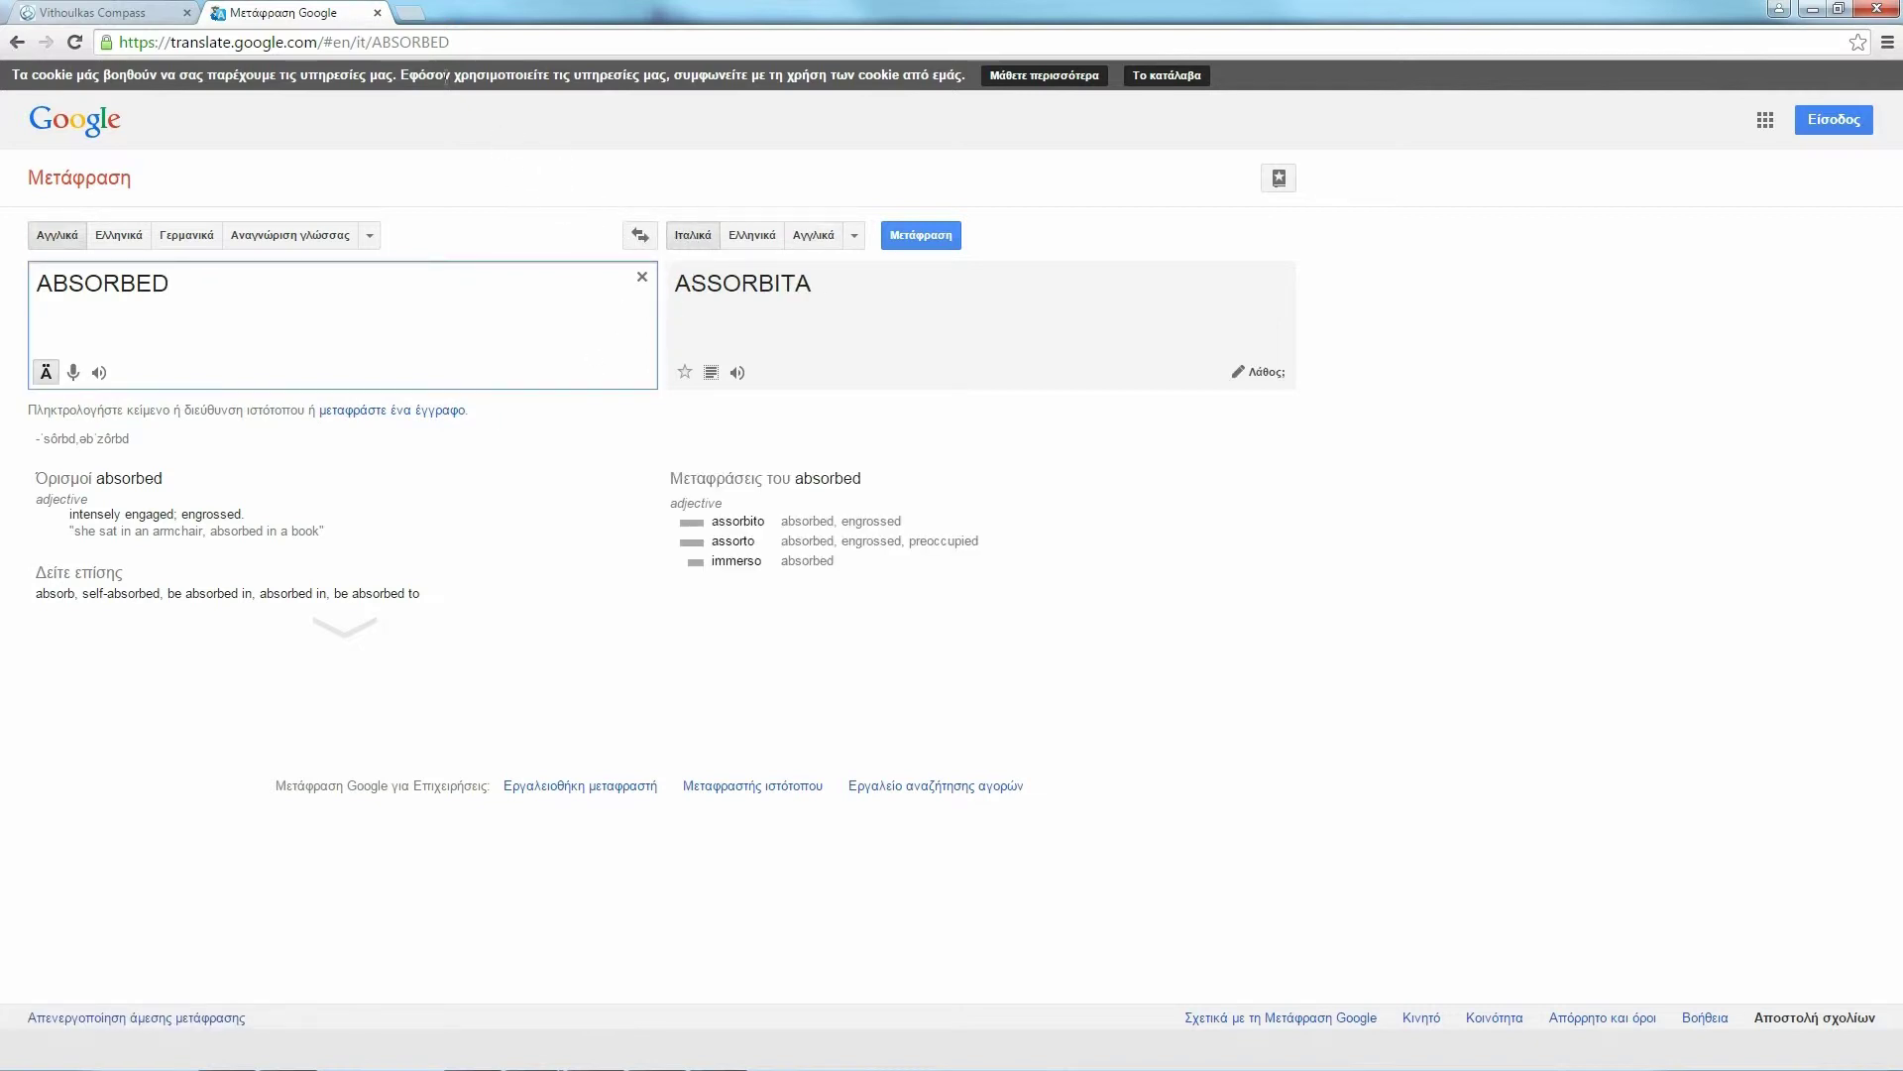
click(377, 16)
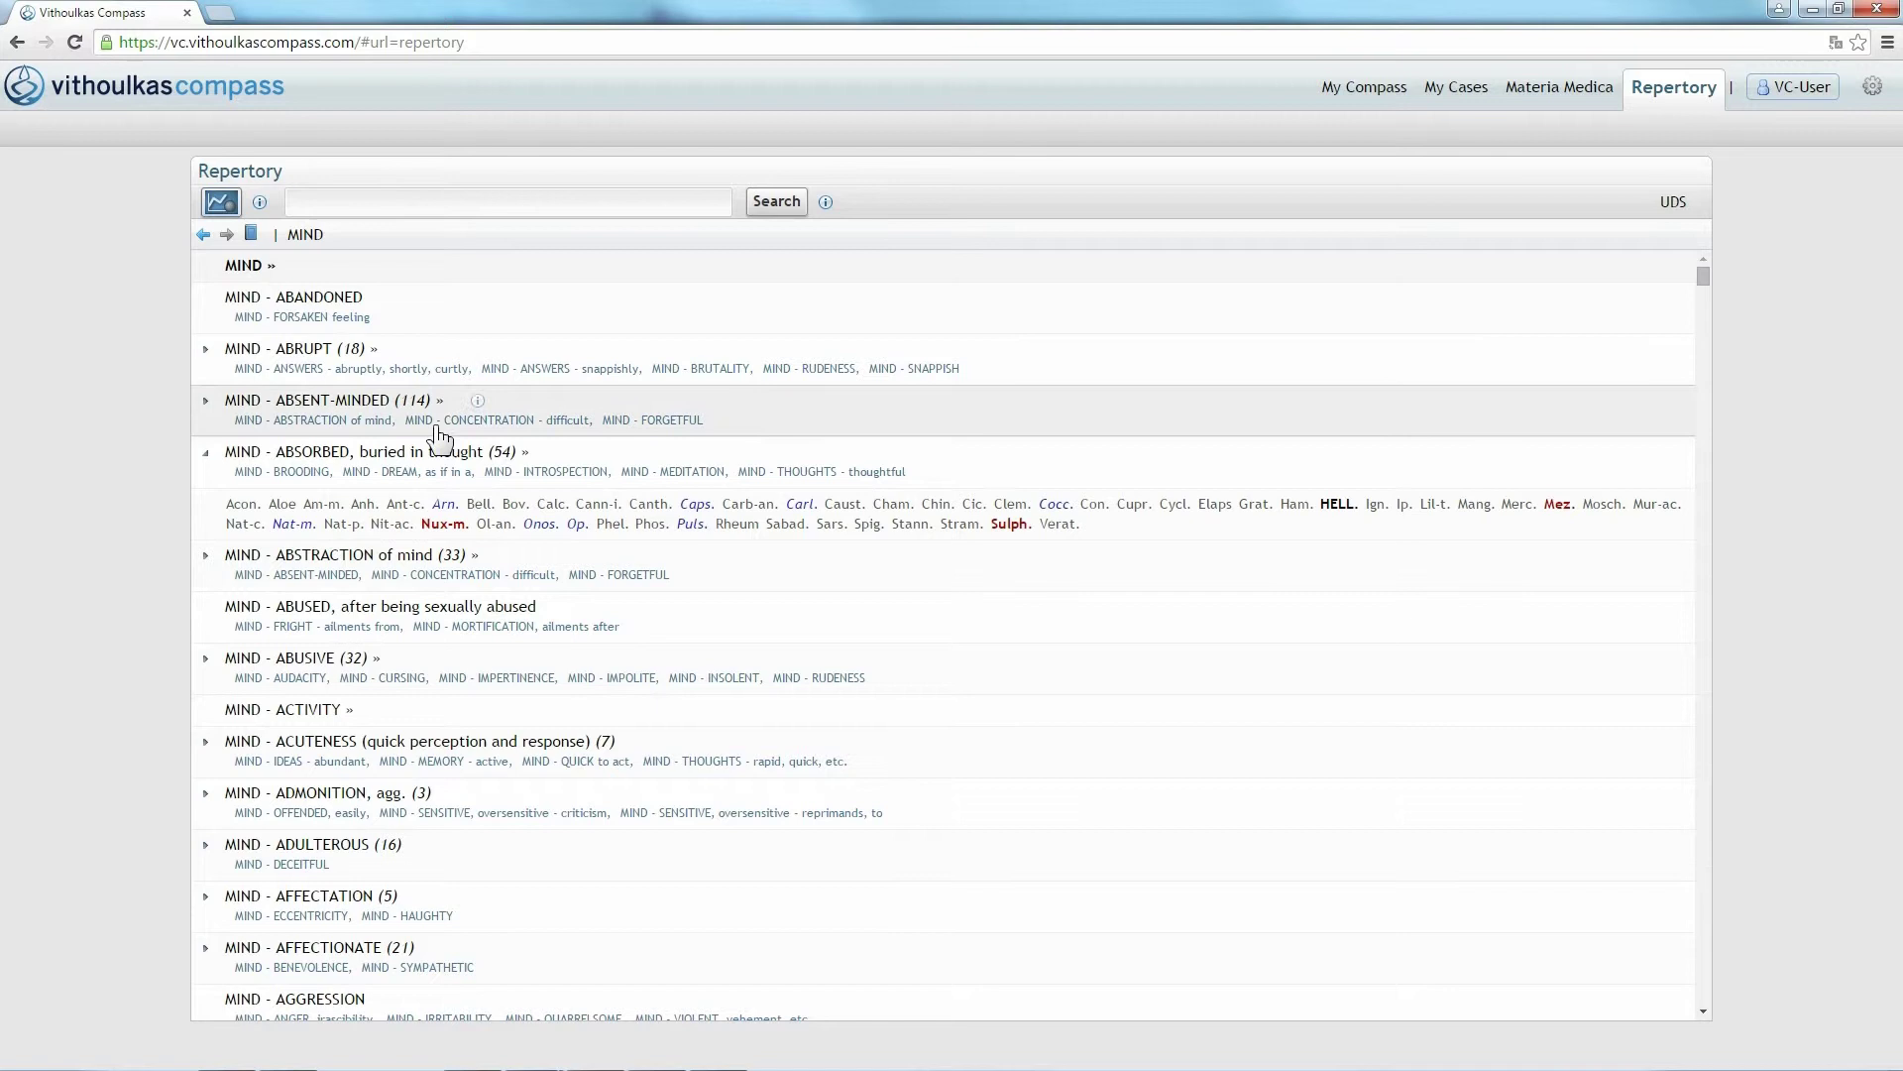
Step: Search the Materia Medica for 'buried' from the ABSORBED rubric, then close the results
right_click(547, 465)
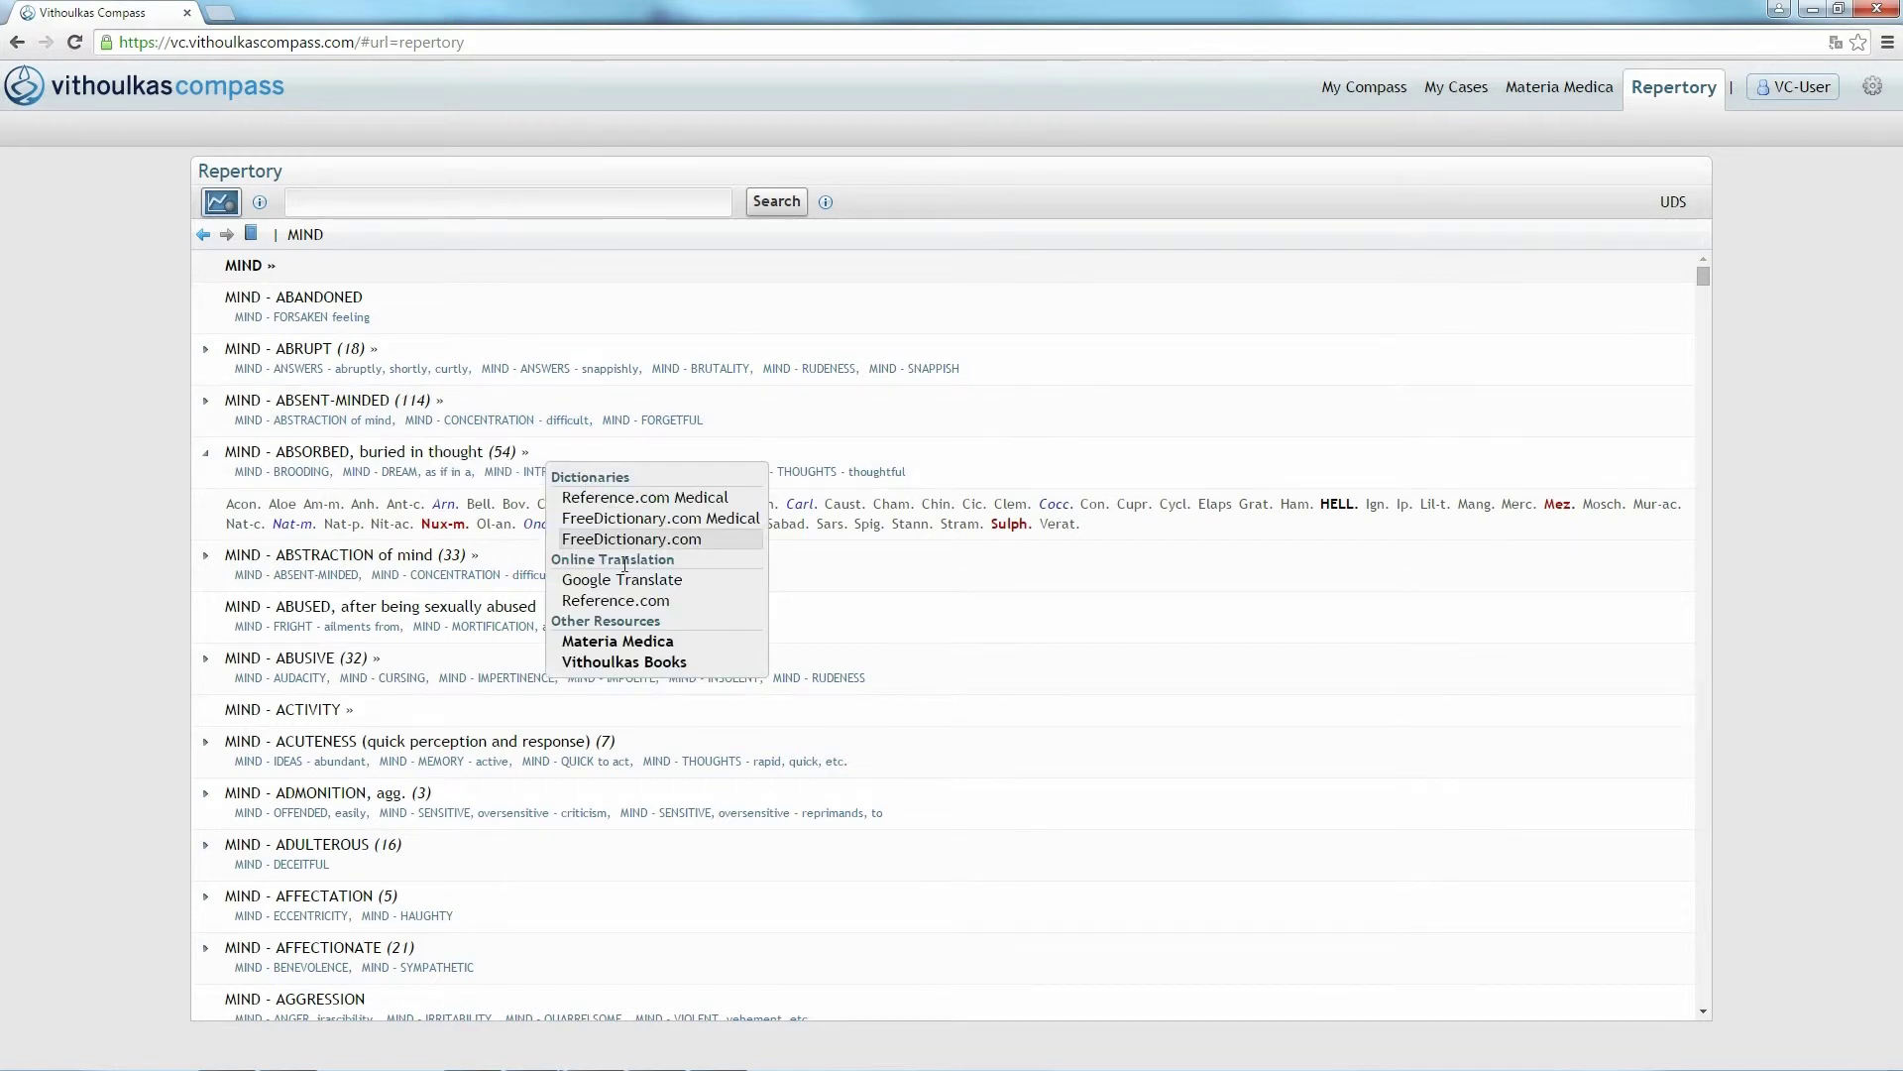
click(662, 660)
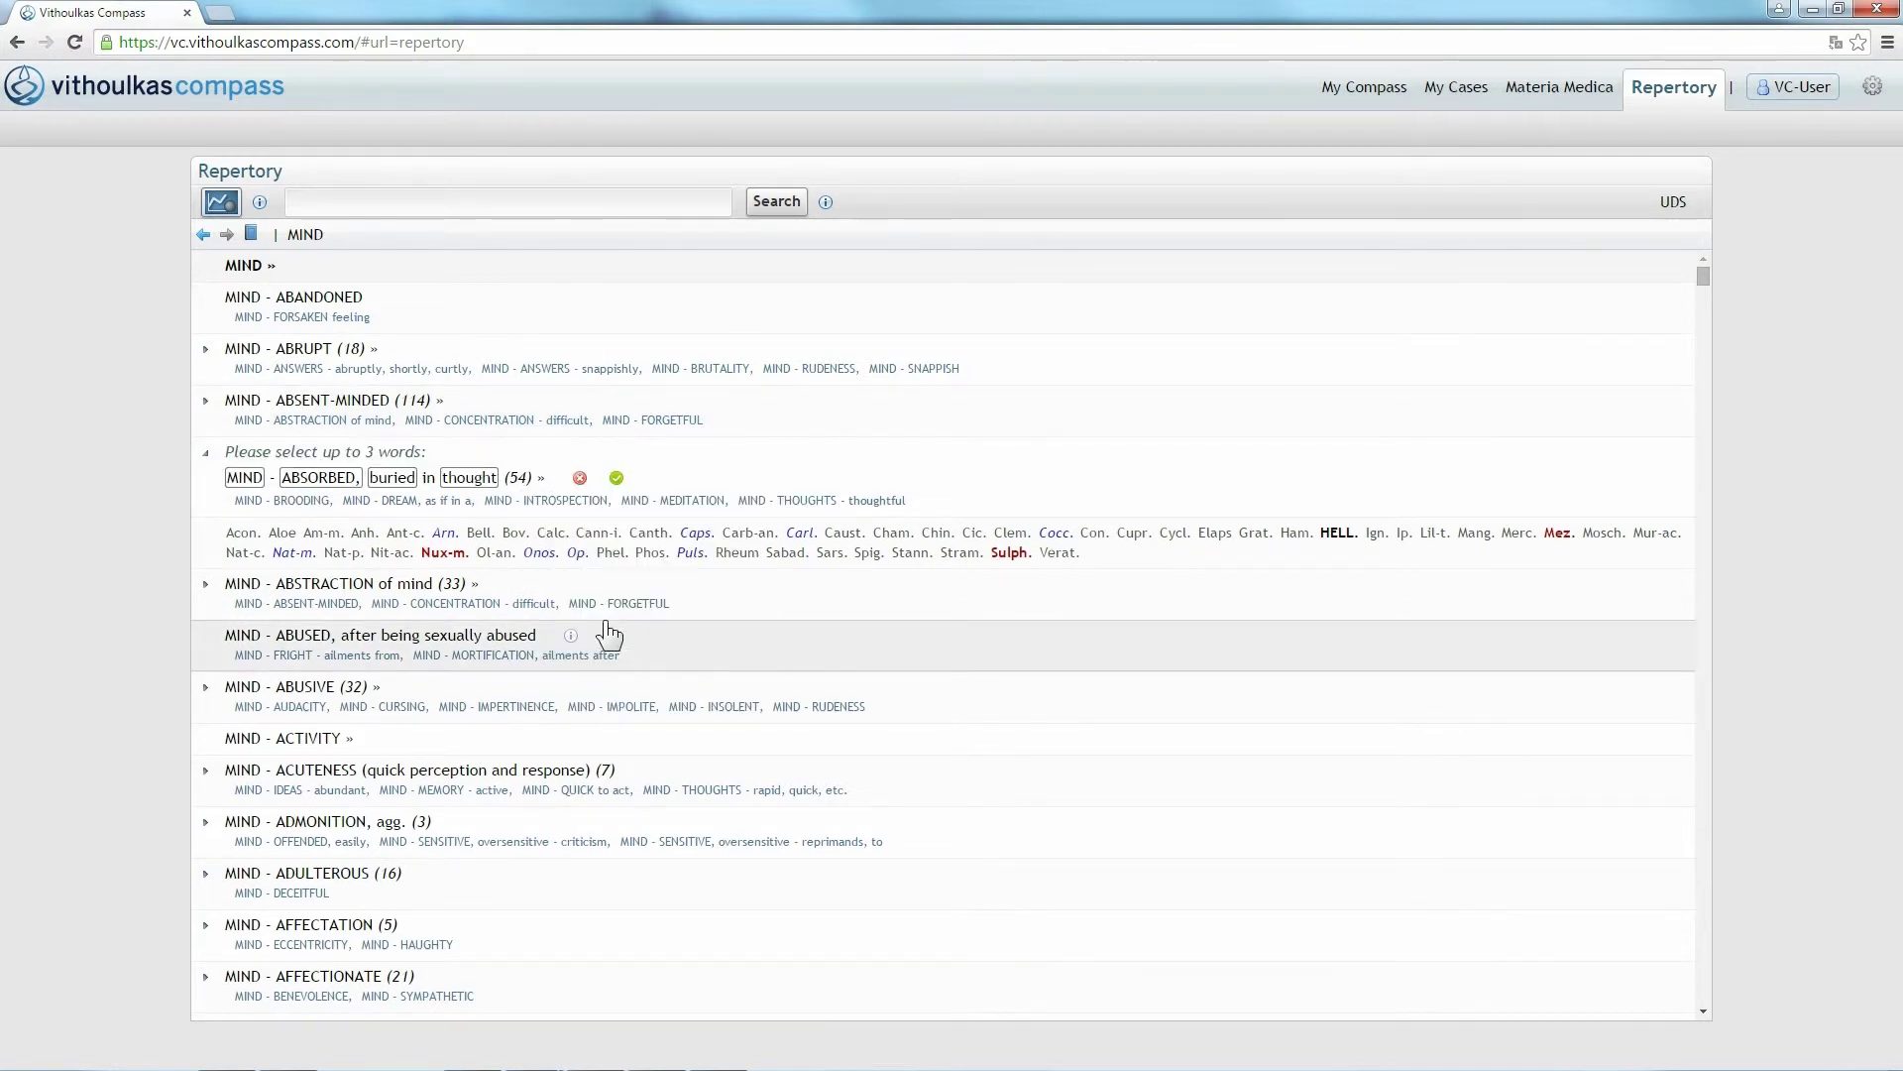
click(396, 479)
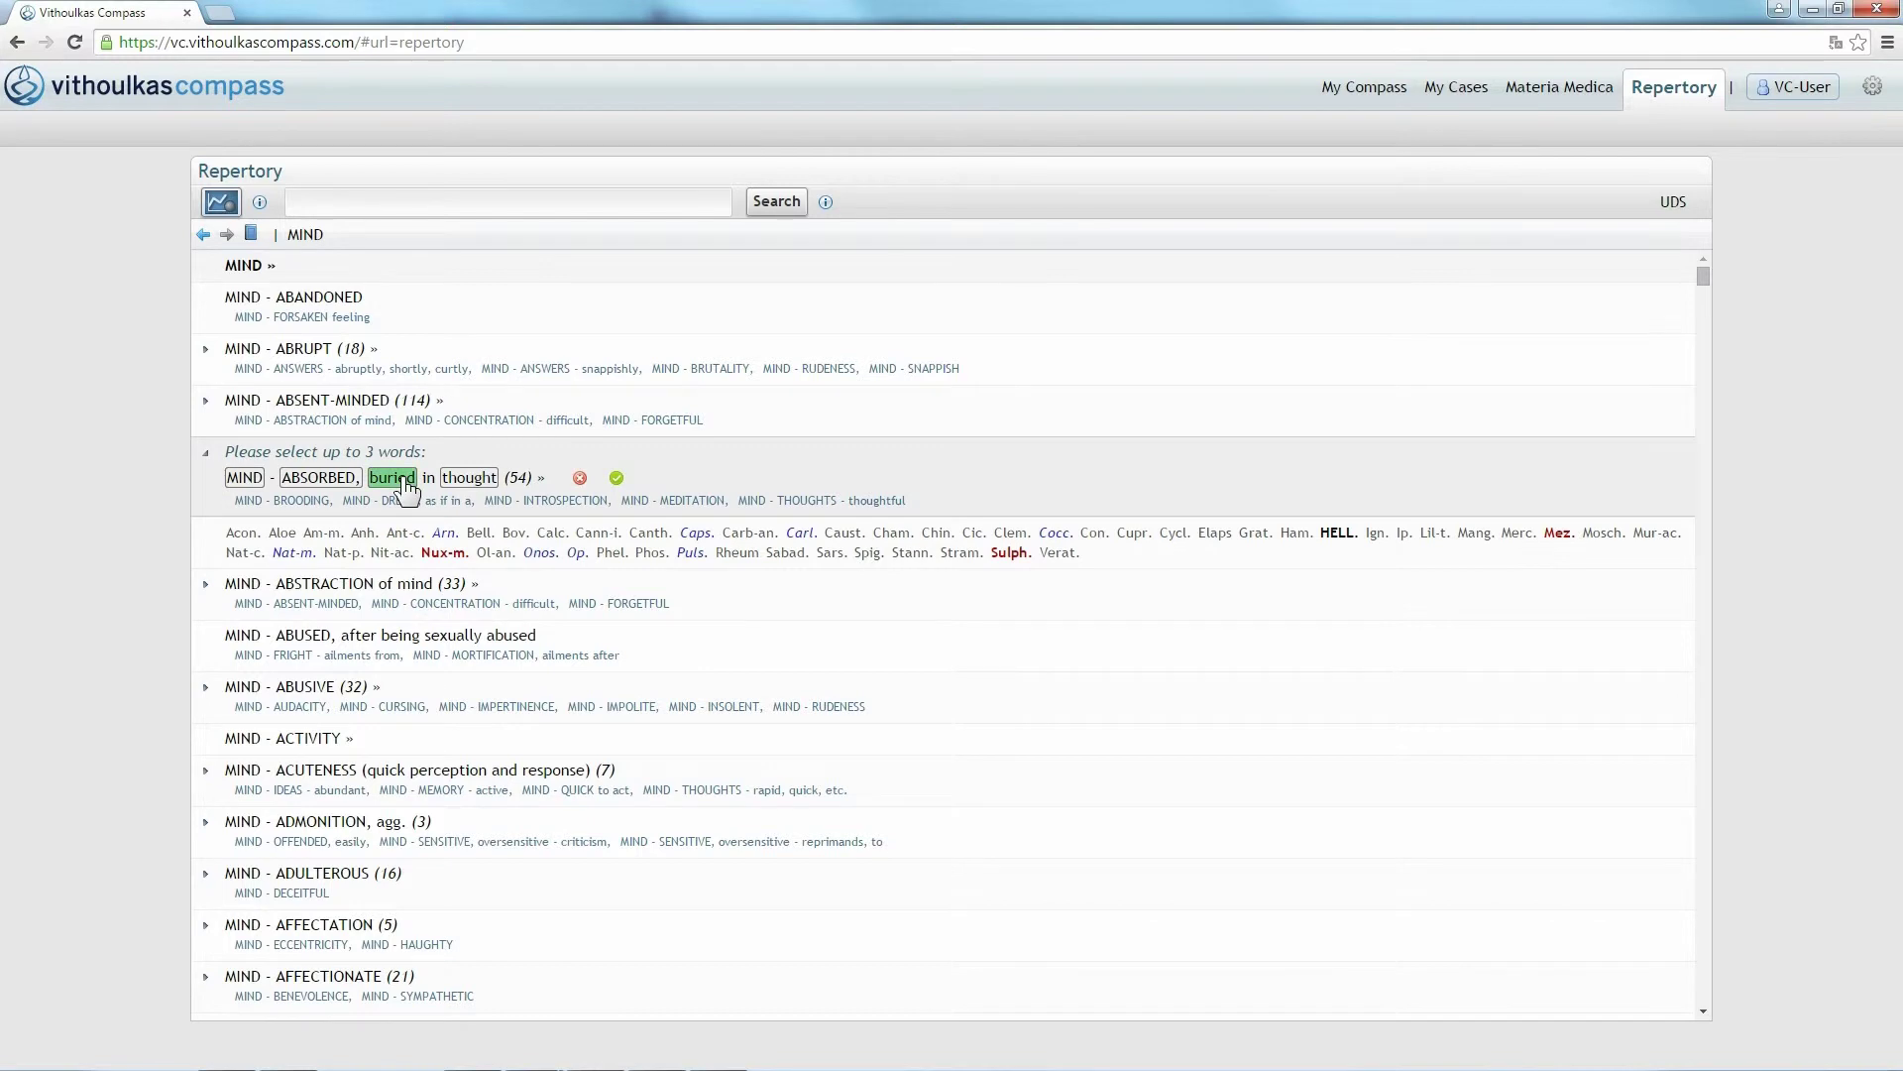
click(617, 478)
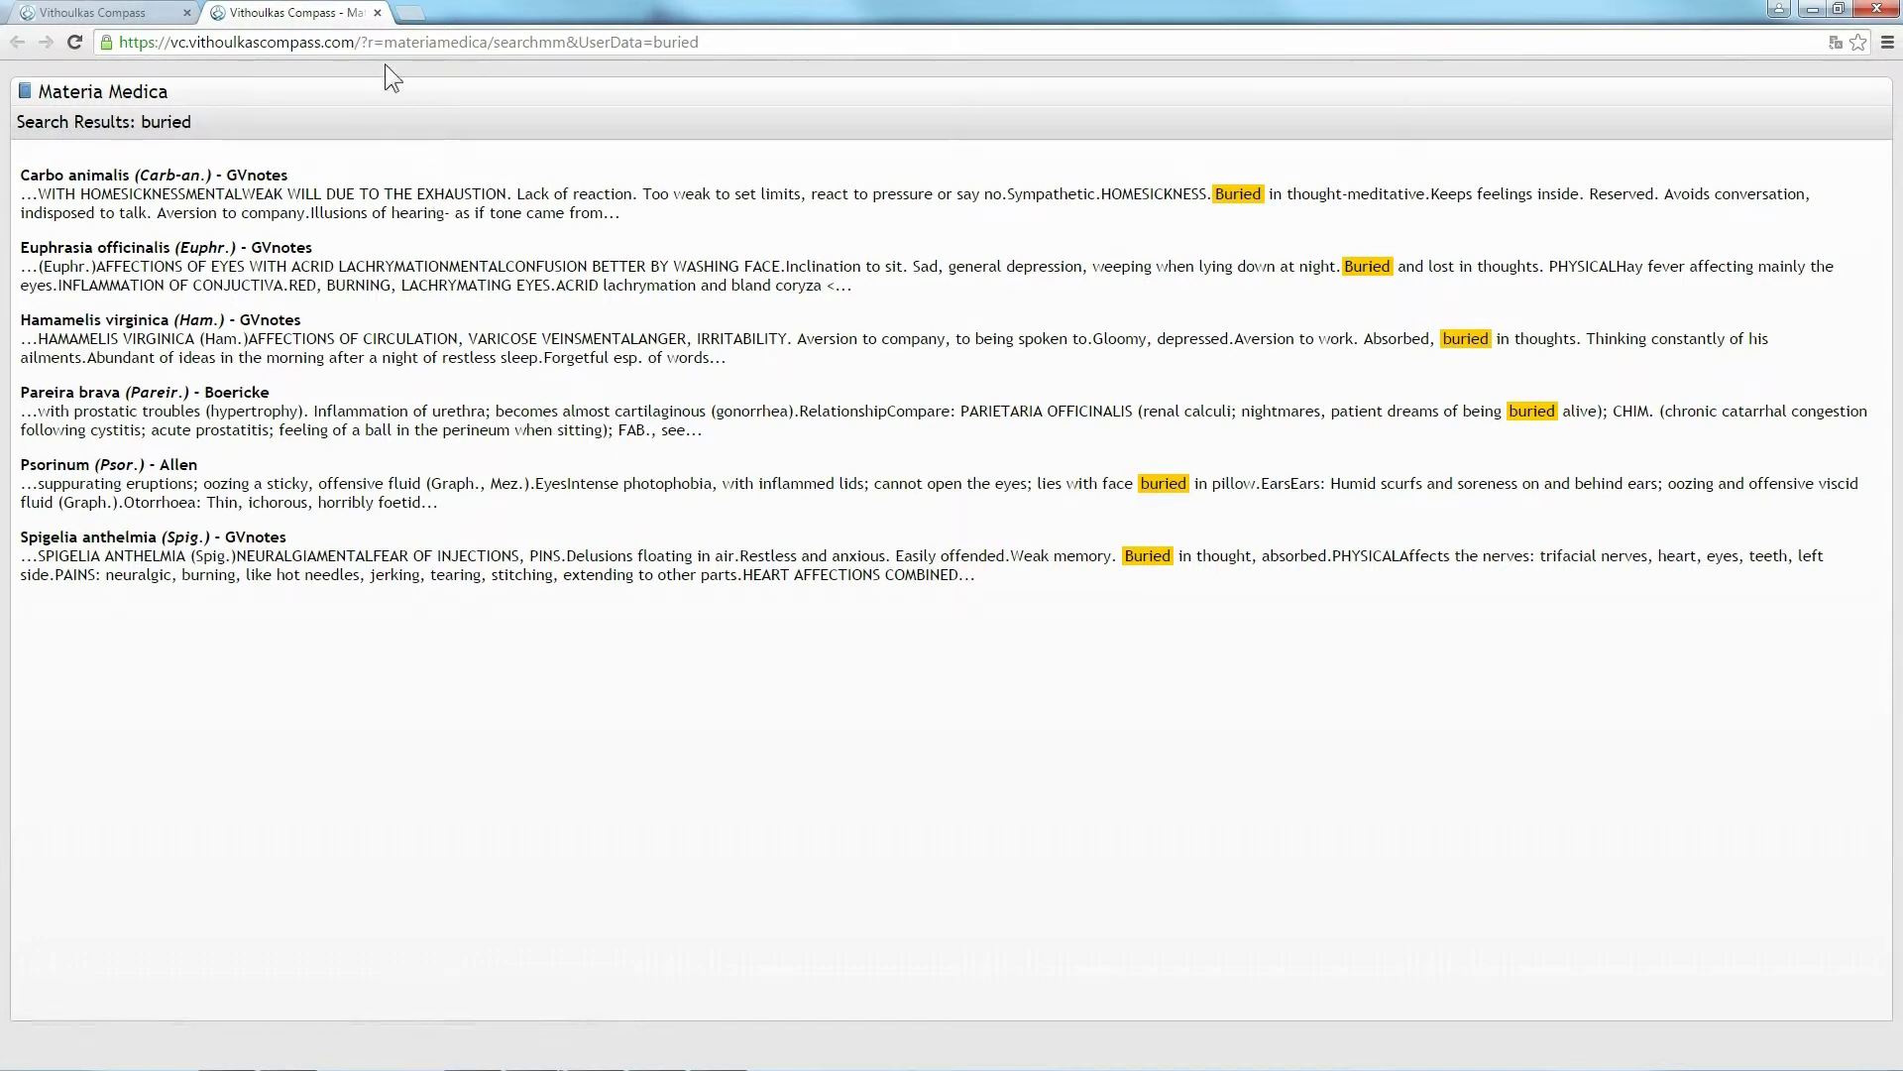
click(377, 14)
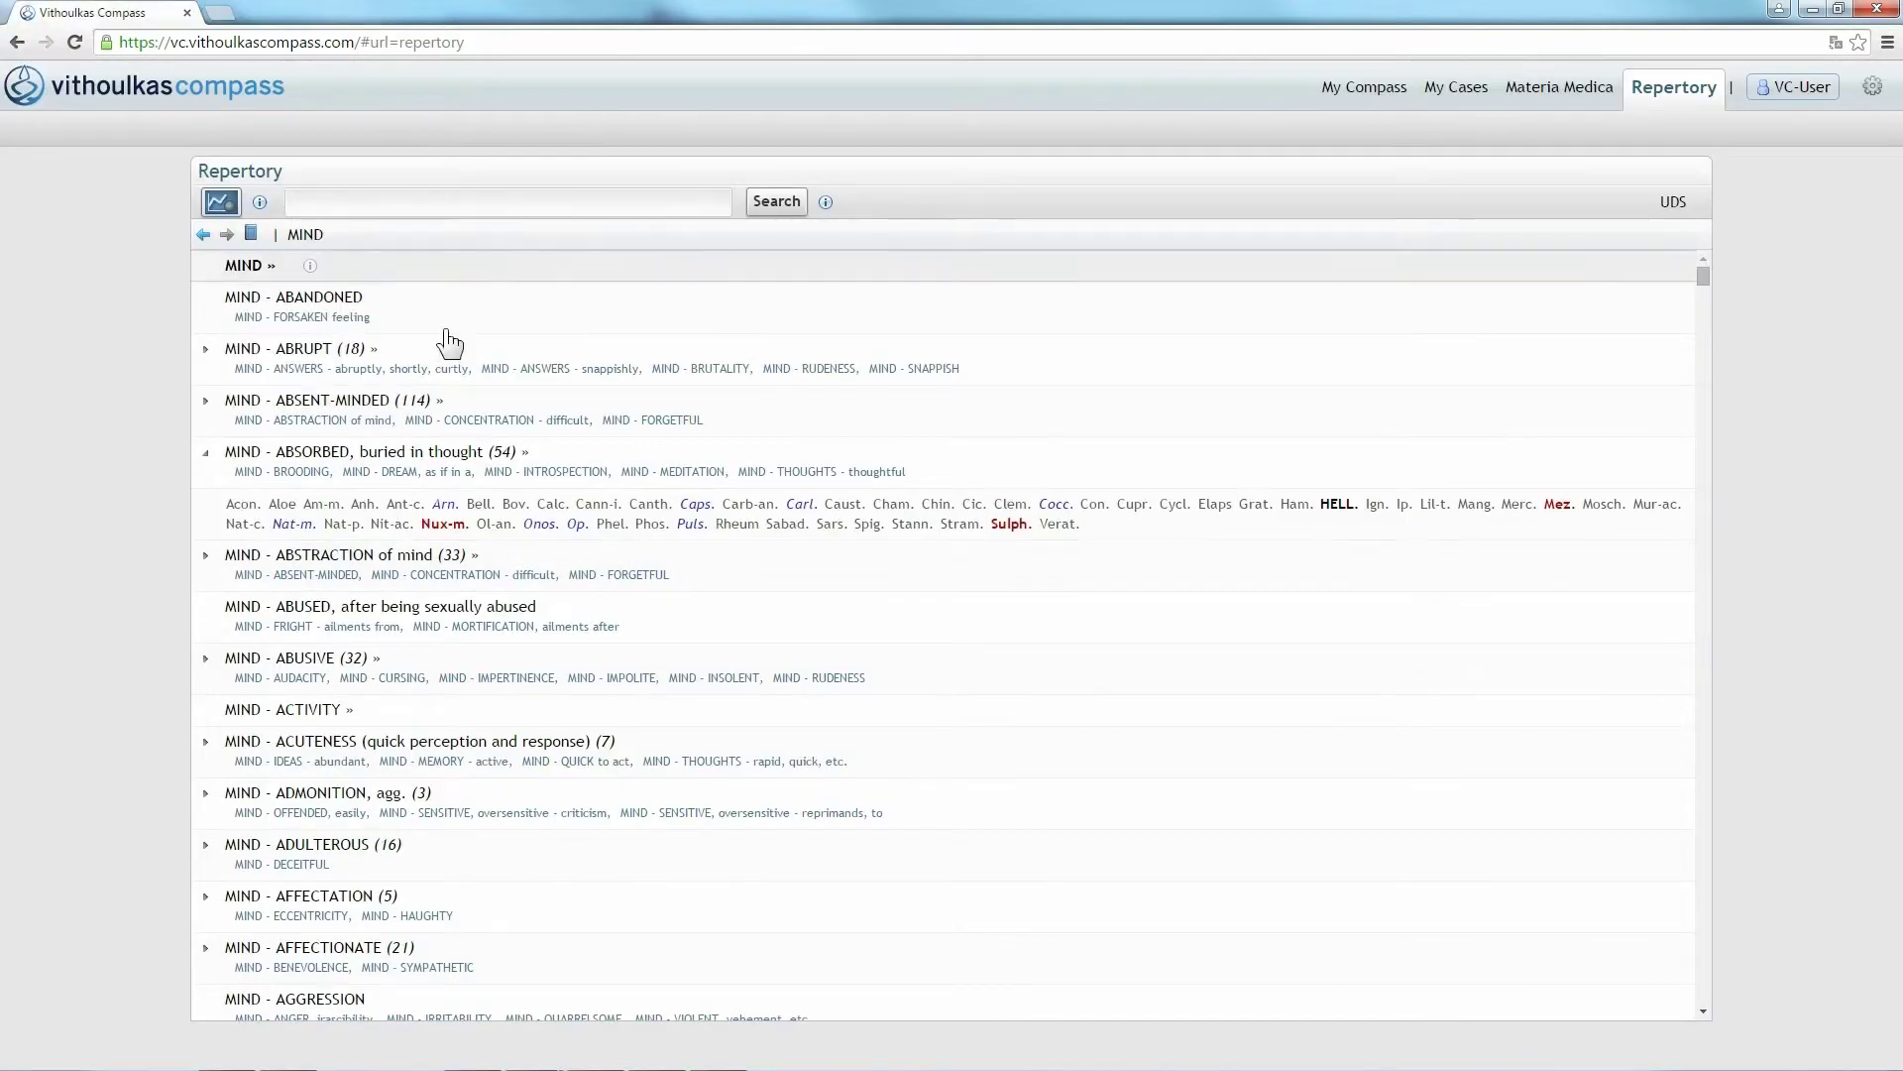
Step: Search the Vithoulkas books for 'buried thought' from the ABSORBED rubric, finding 3 matches
right_click(547, 462)
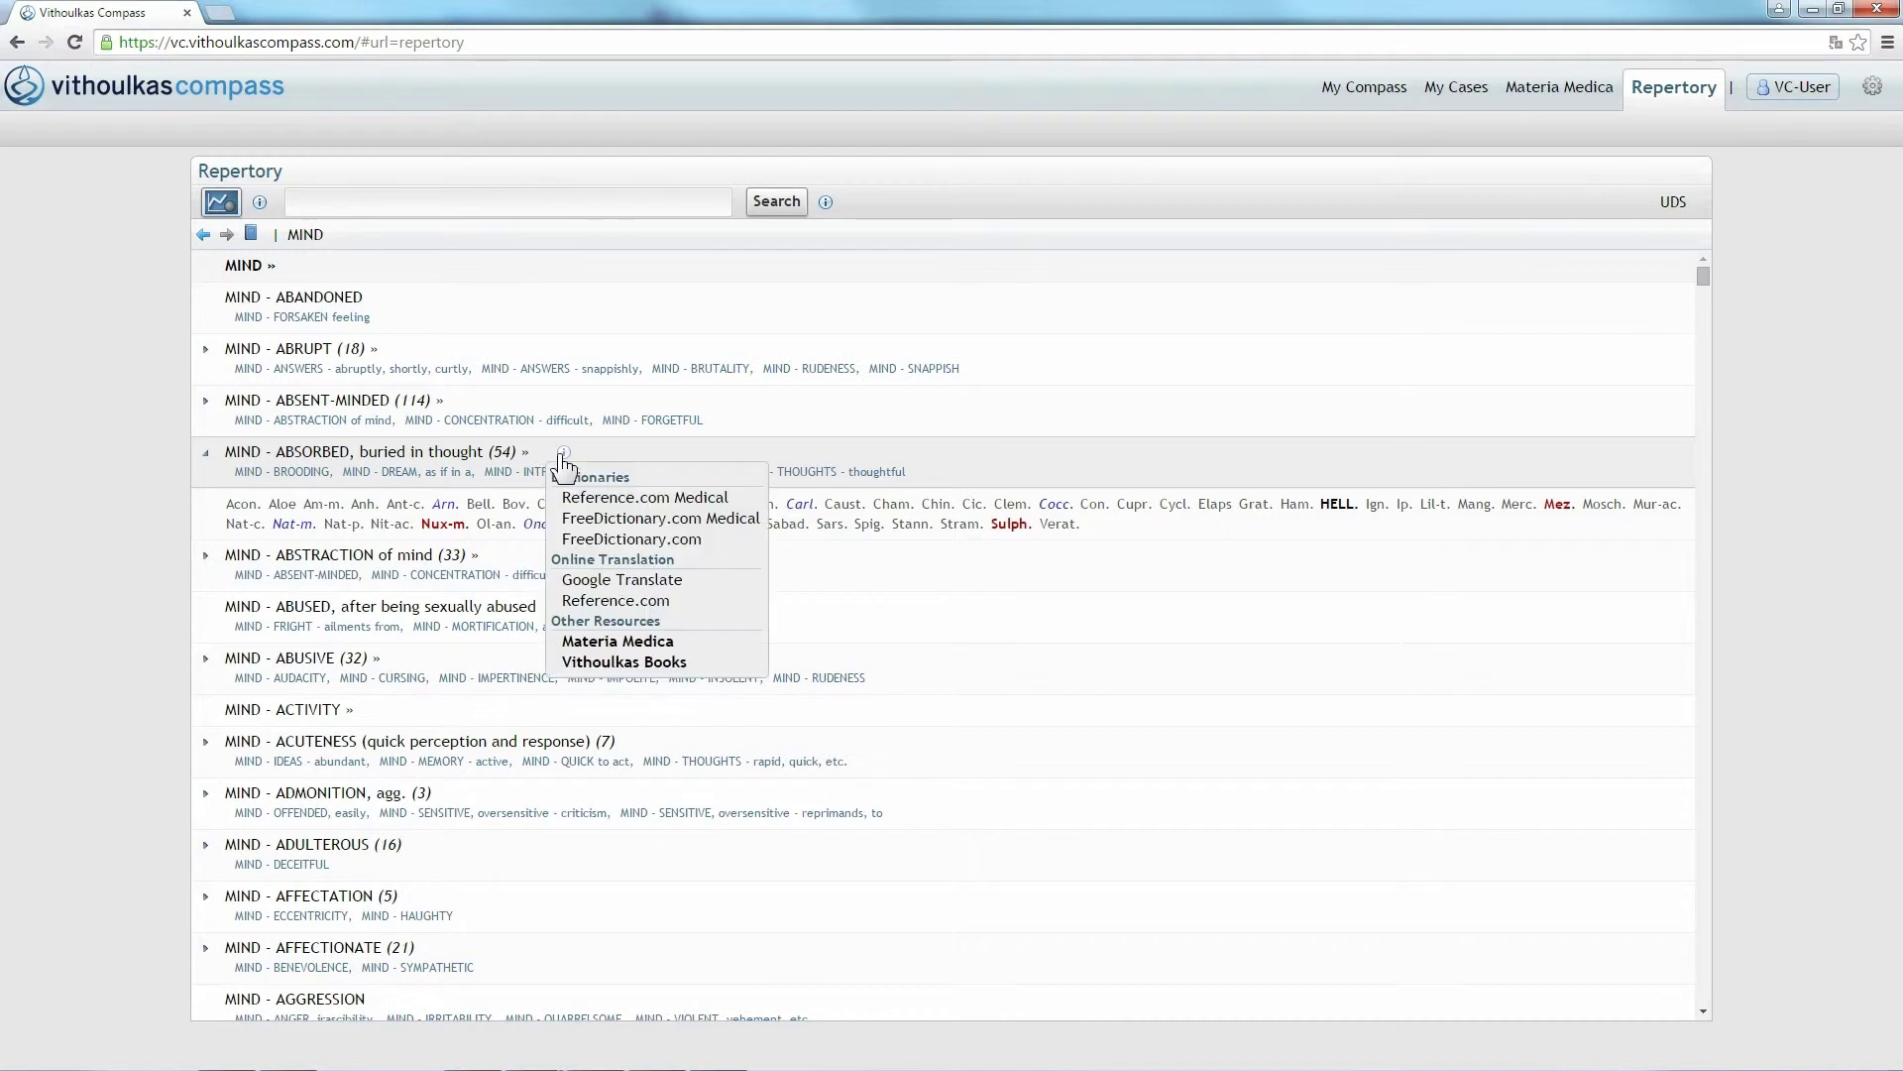
click(628, 662)
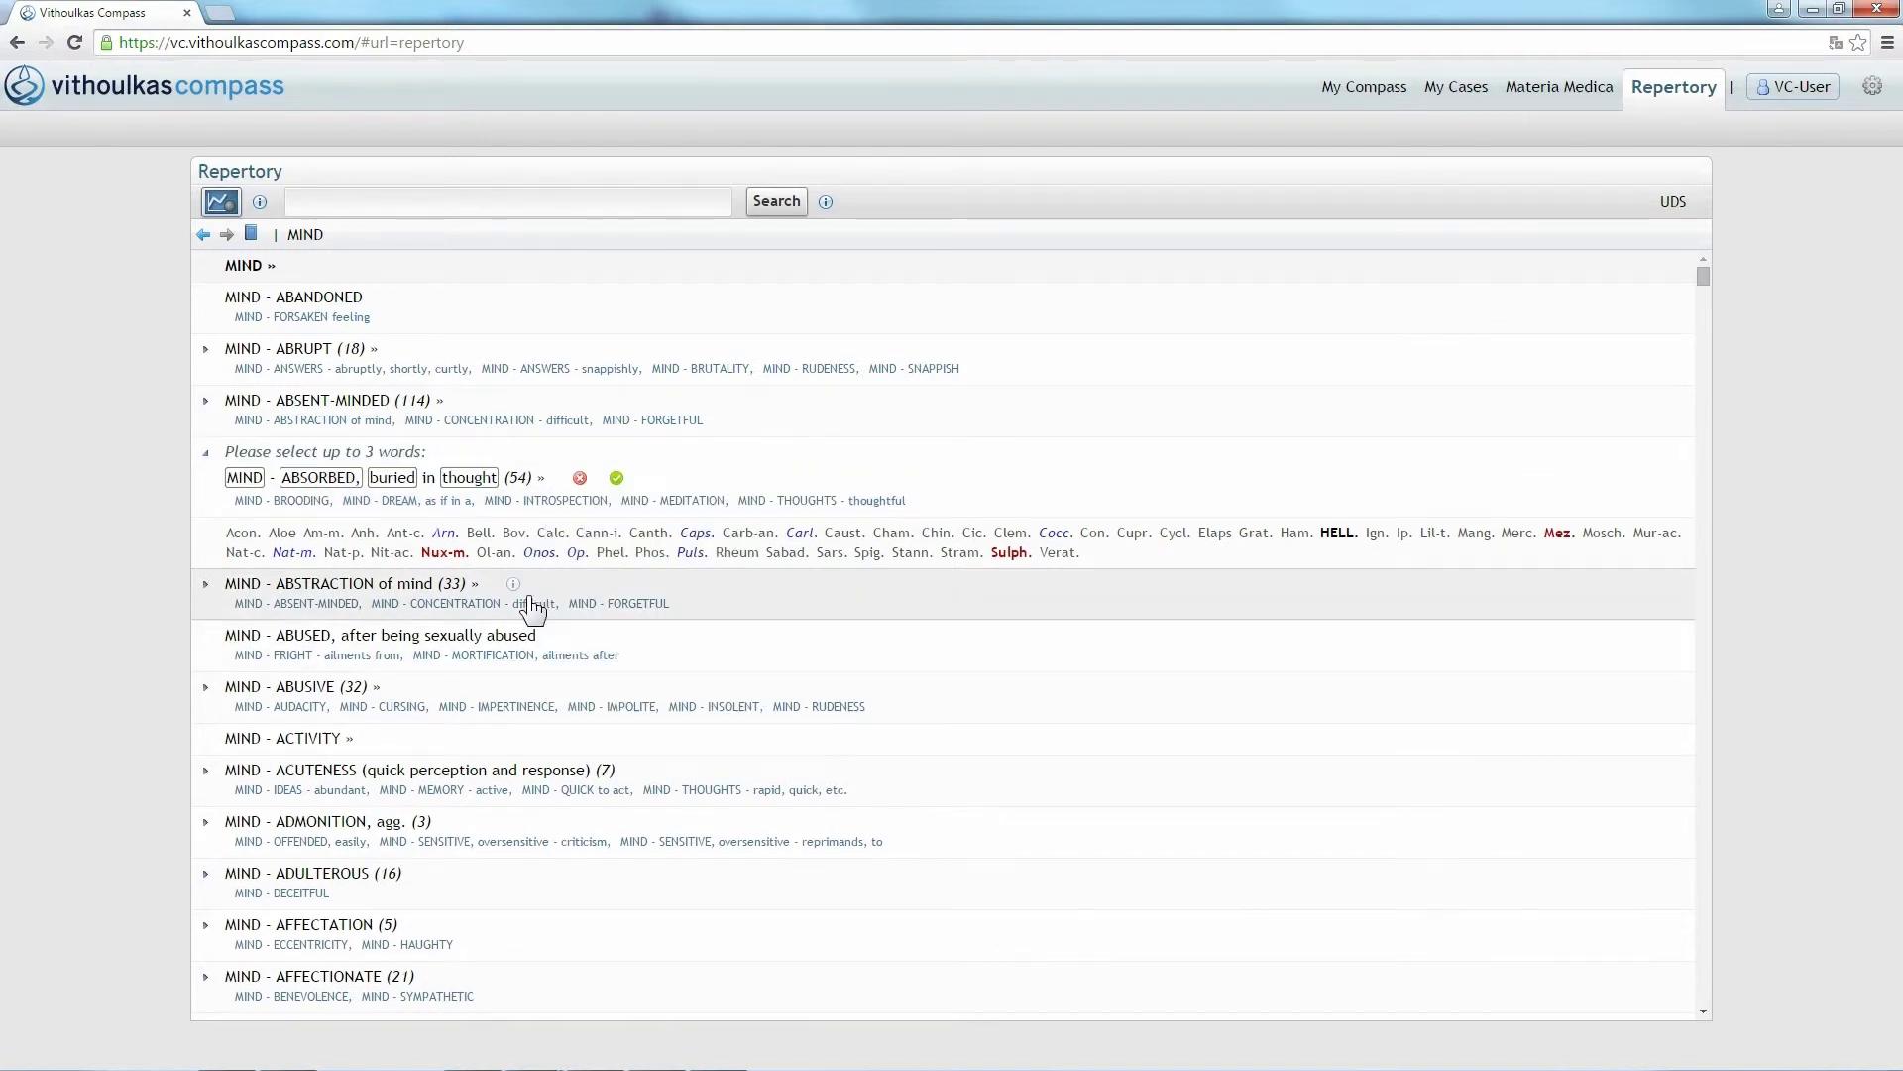
click(393, 478)
click(468, 477)
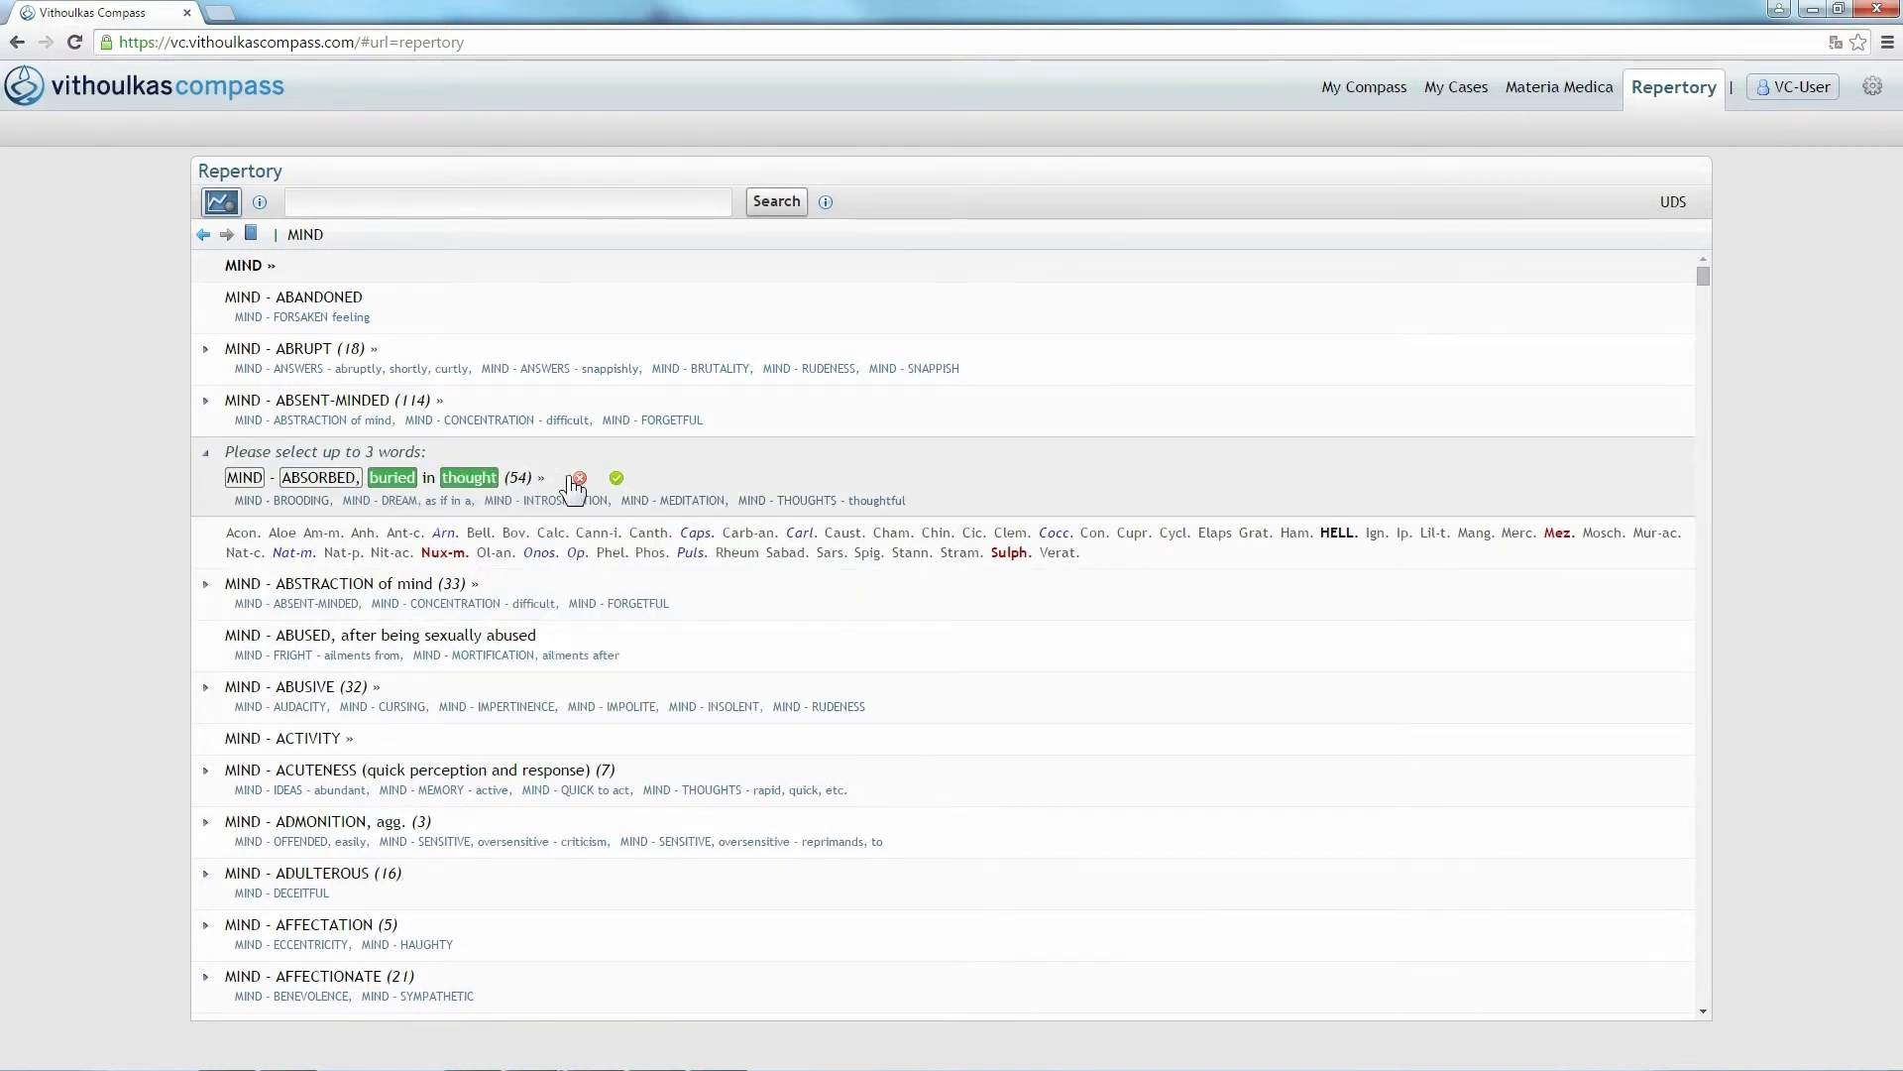
click(617, 479)
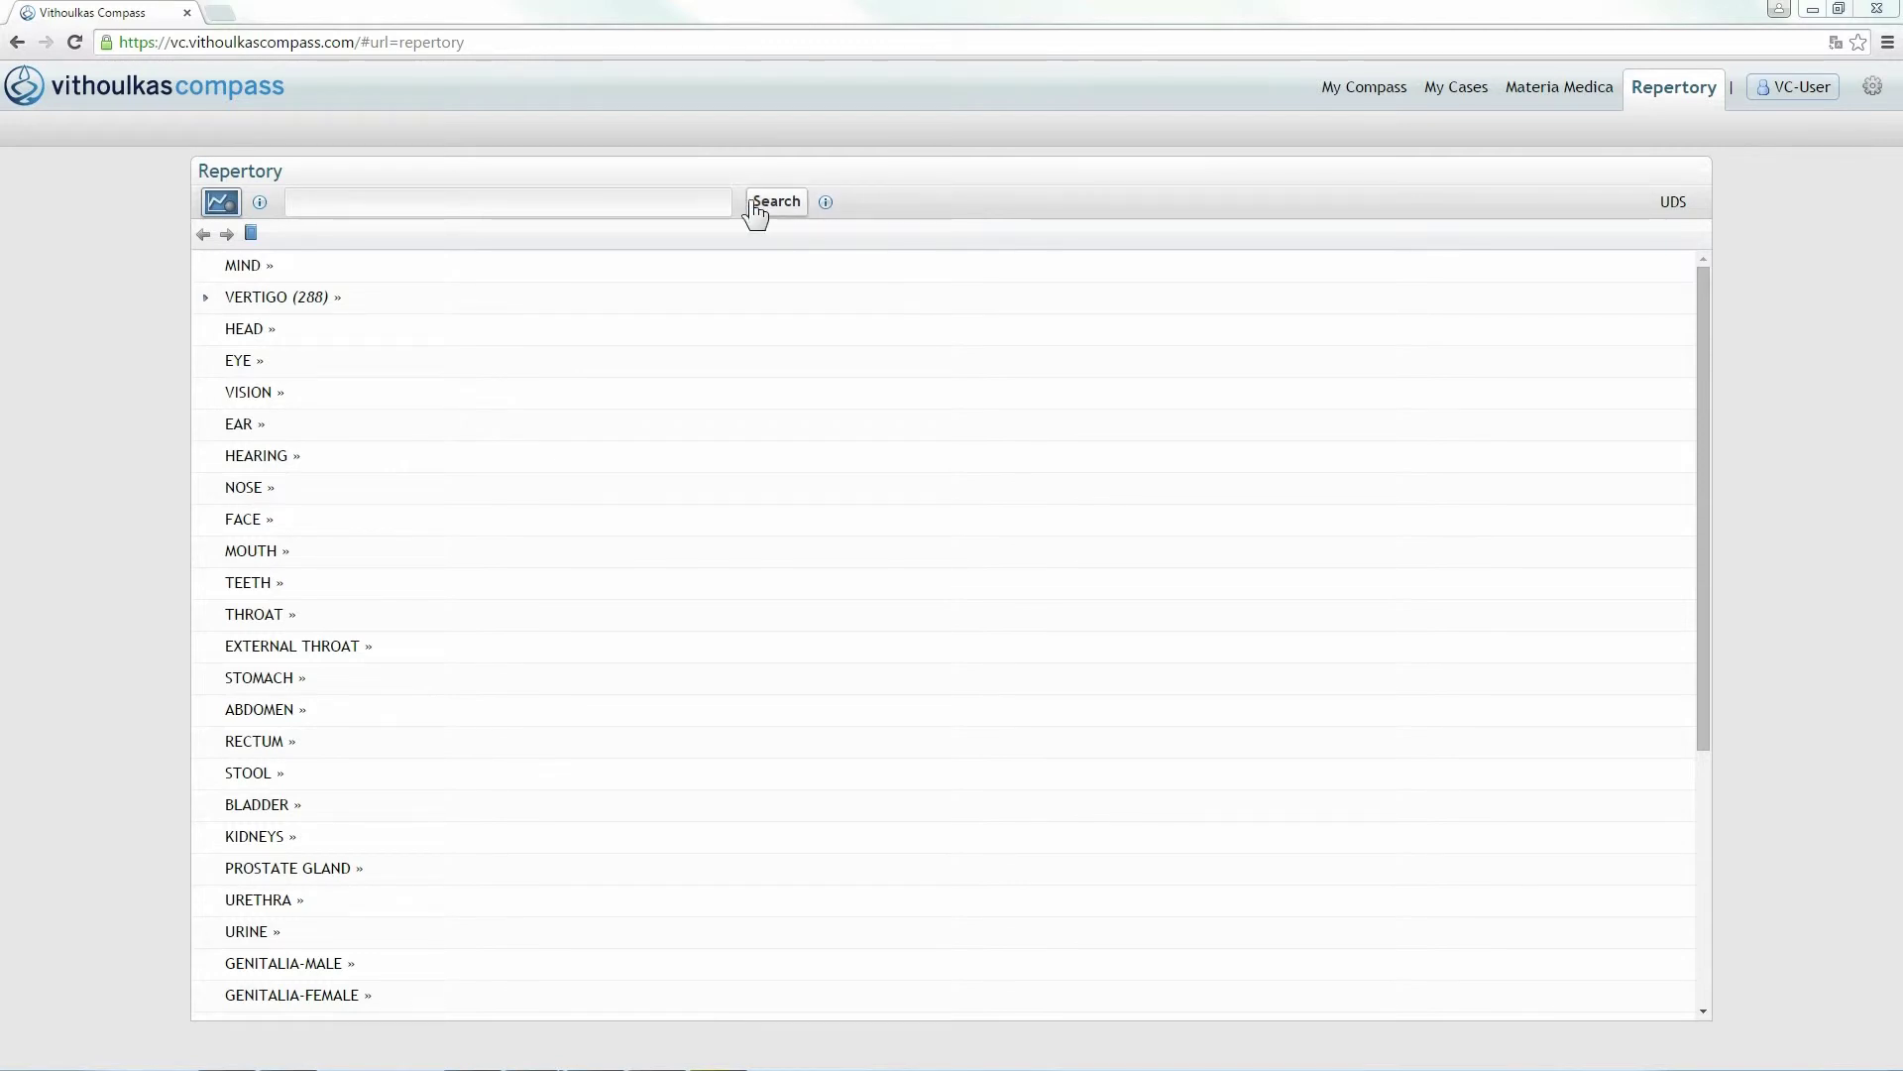
Step: Search the Repertory for 'desire sweets', accepting 'desire' from the autocomplete
click(559, 203)
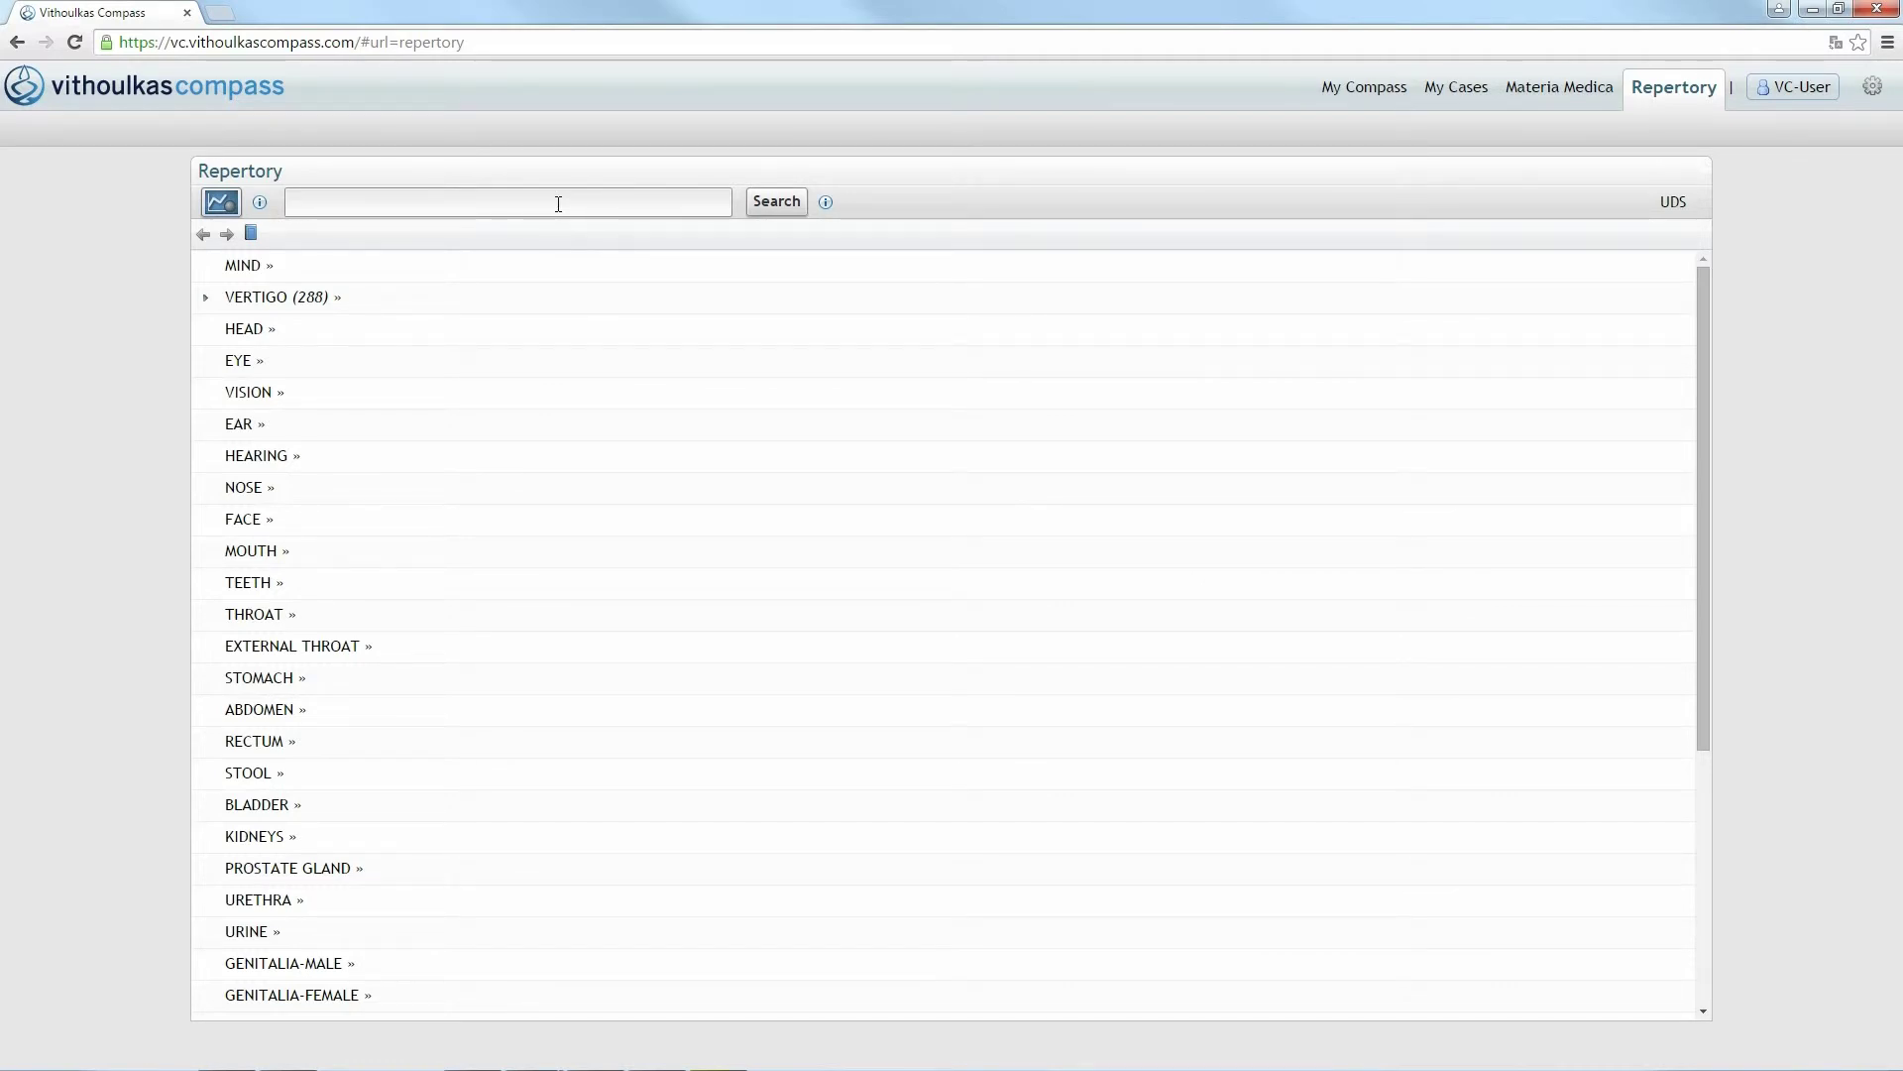
text(d)
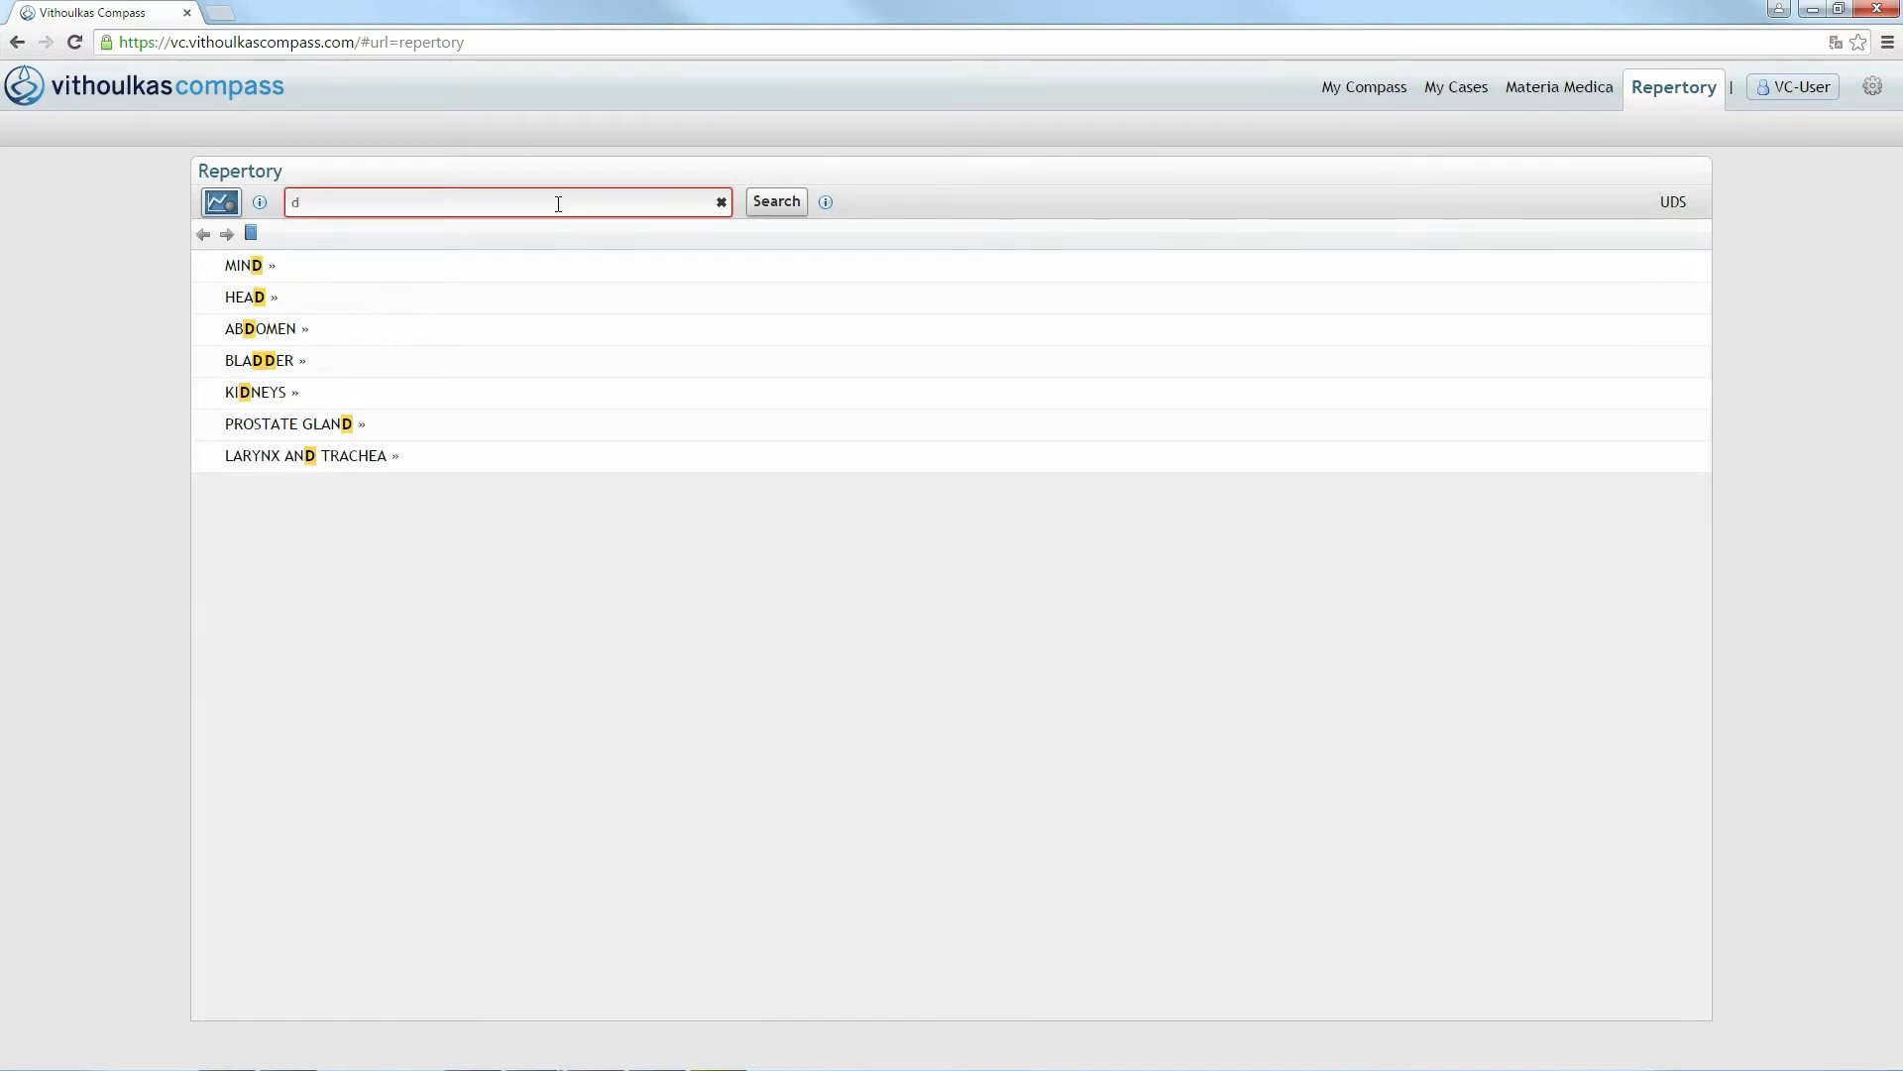
text(e)
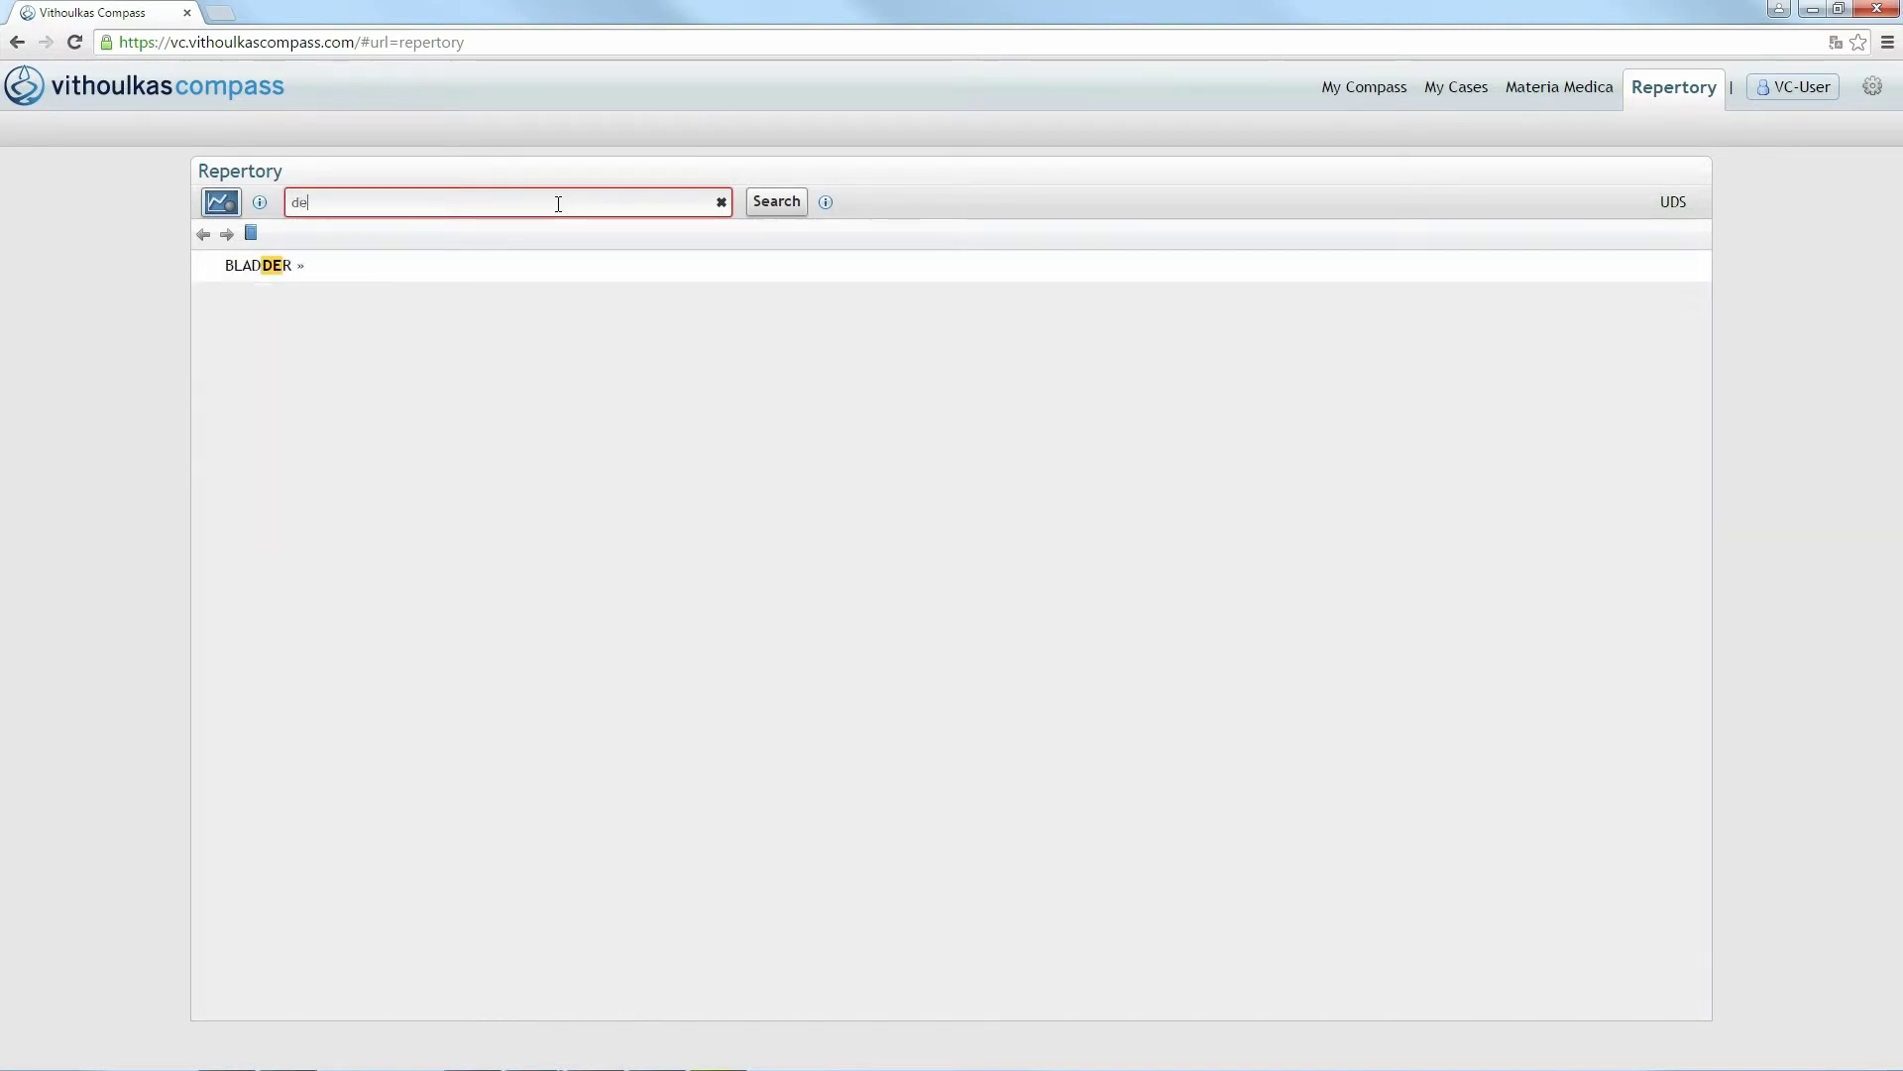
text(s)
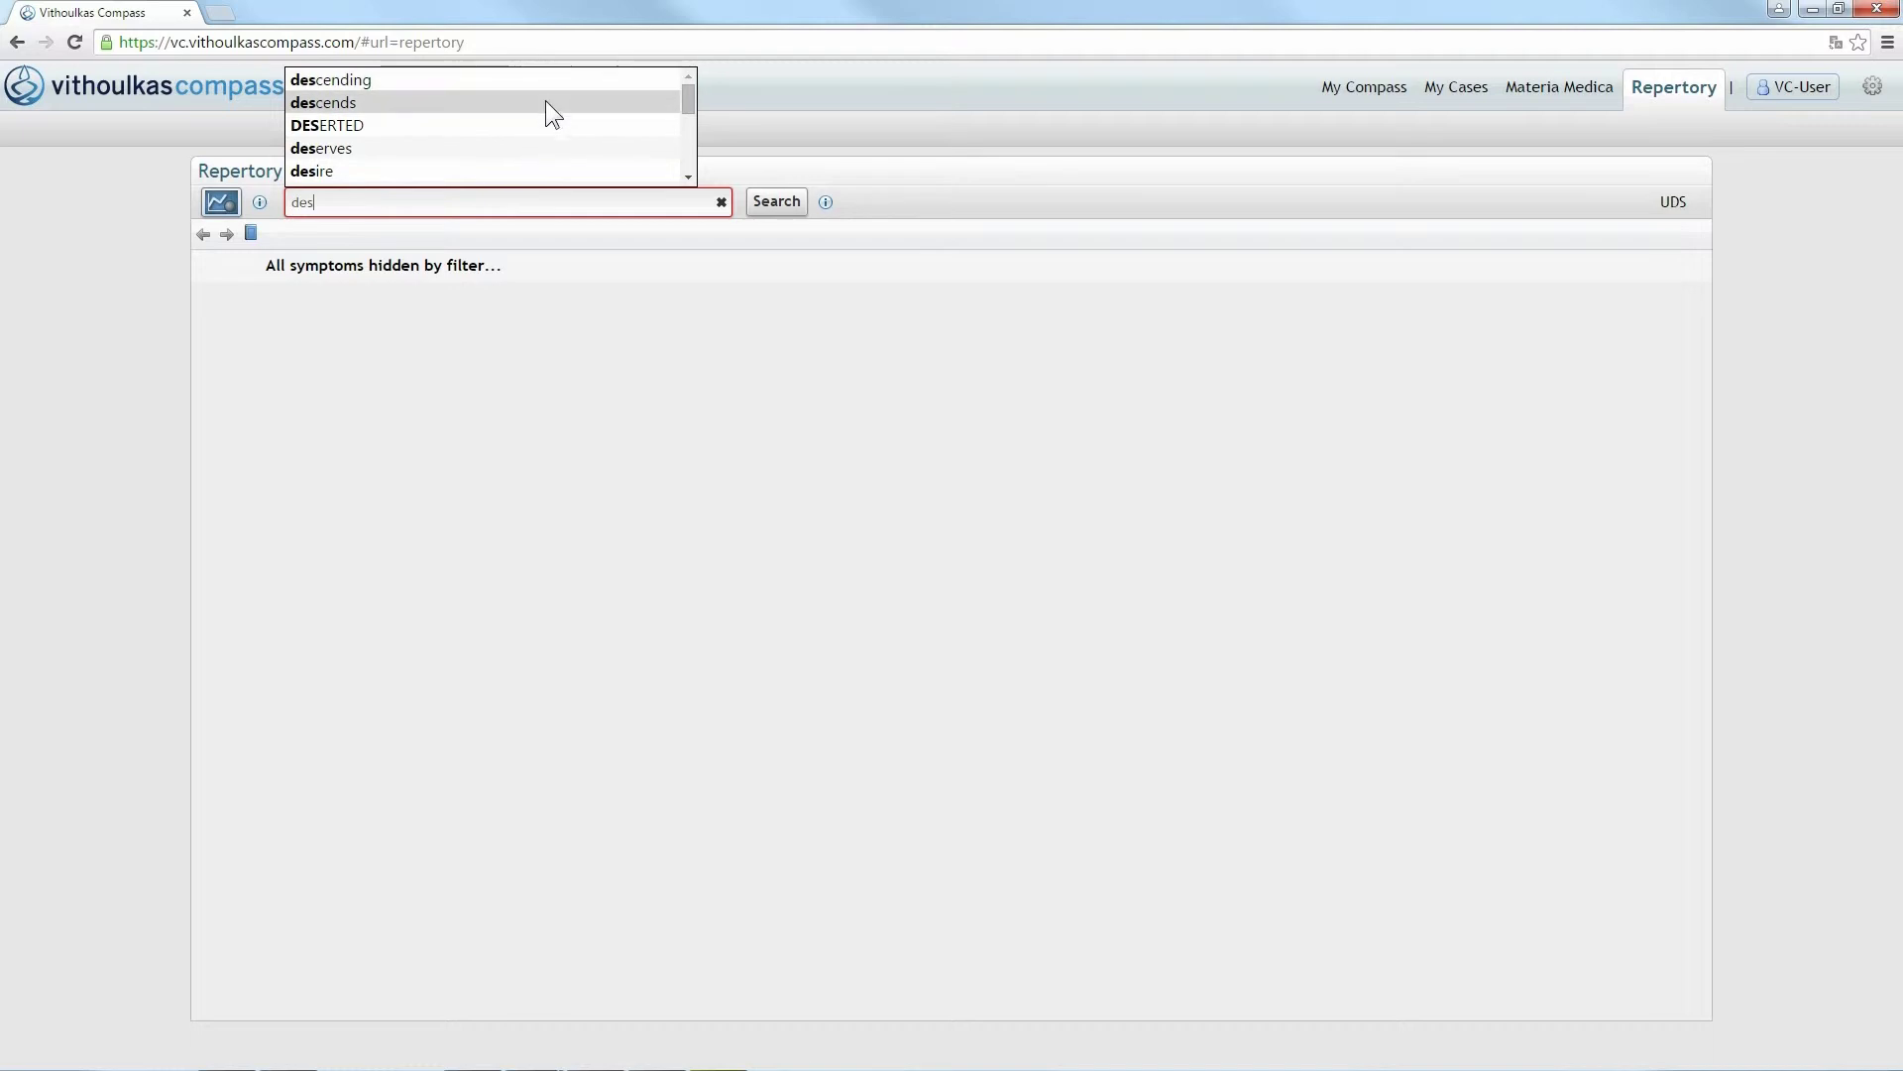
click(532, 173)
text(s)
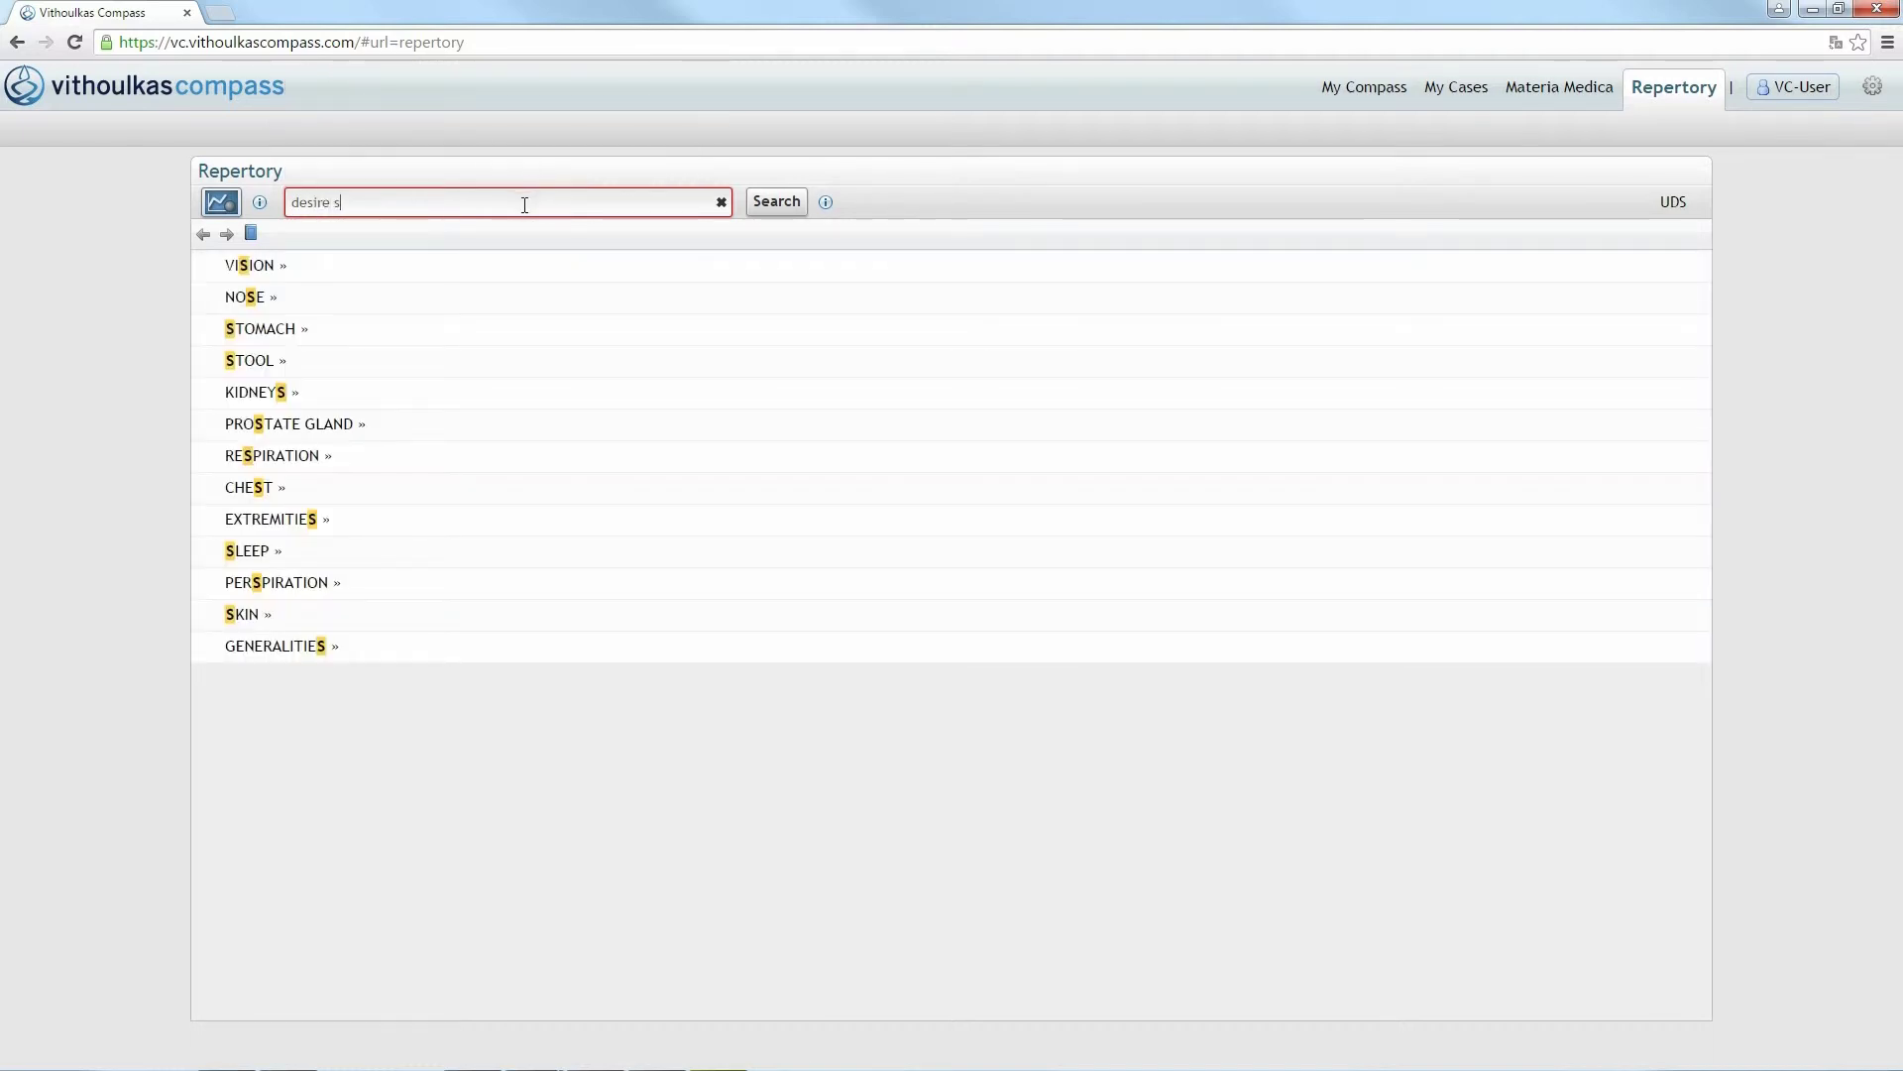
text(weet)
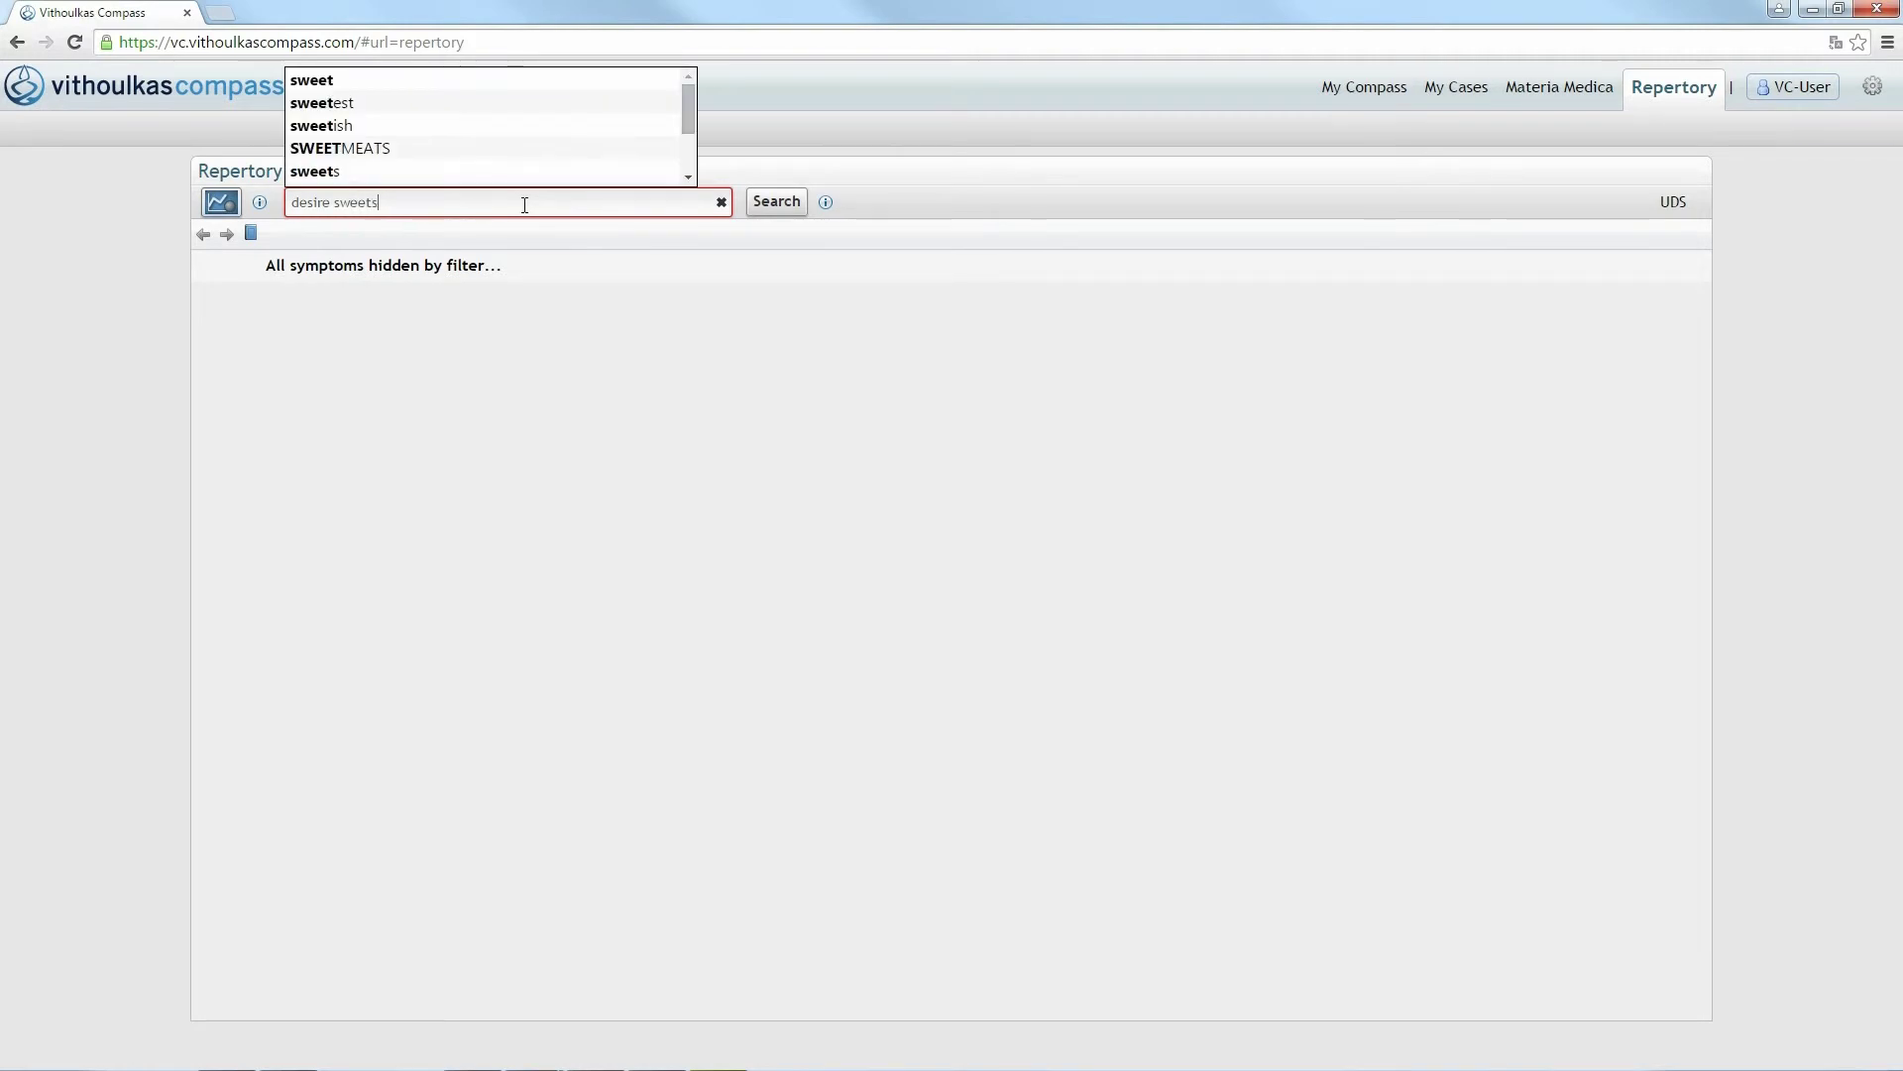
text(s)
click(767, 212)
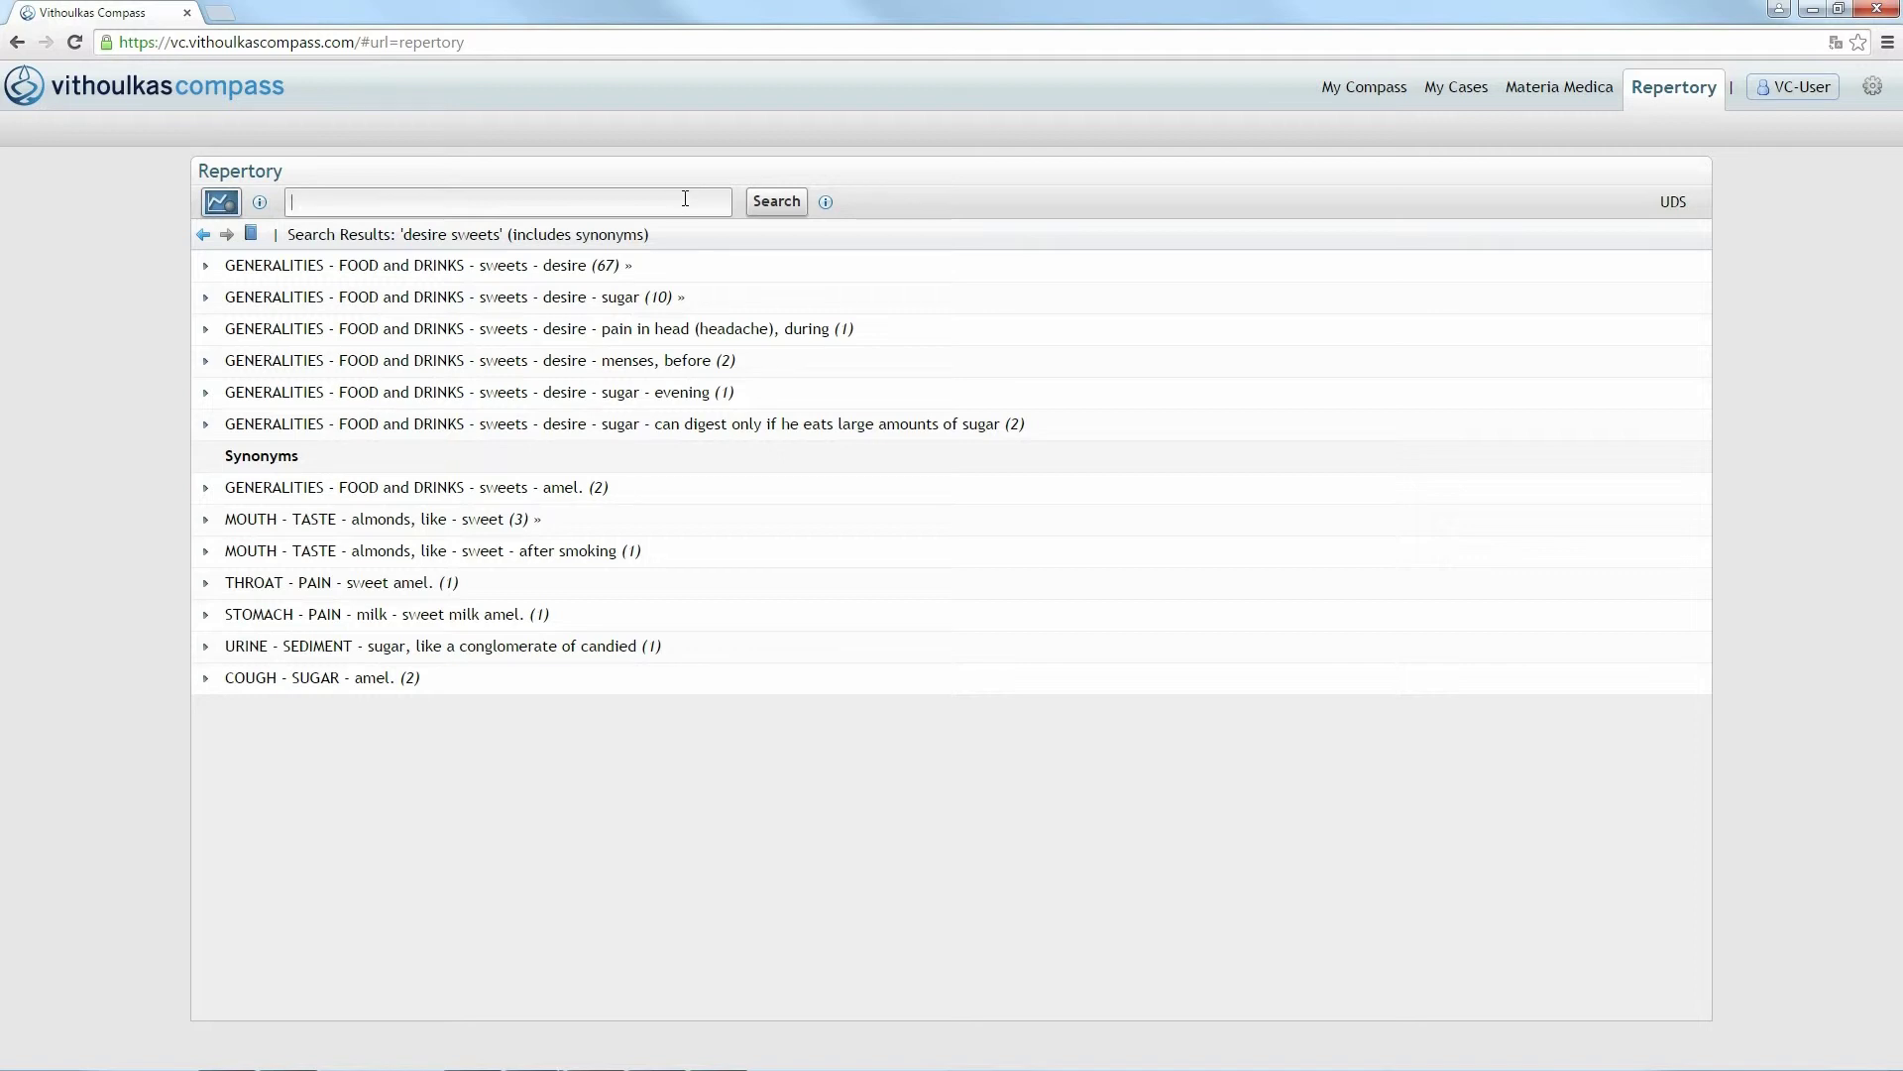
text(su)
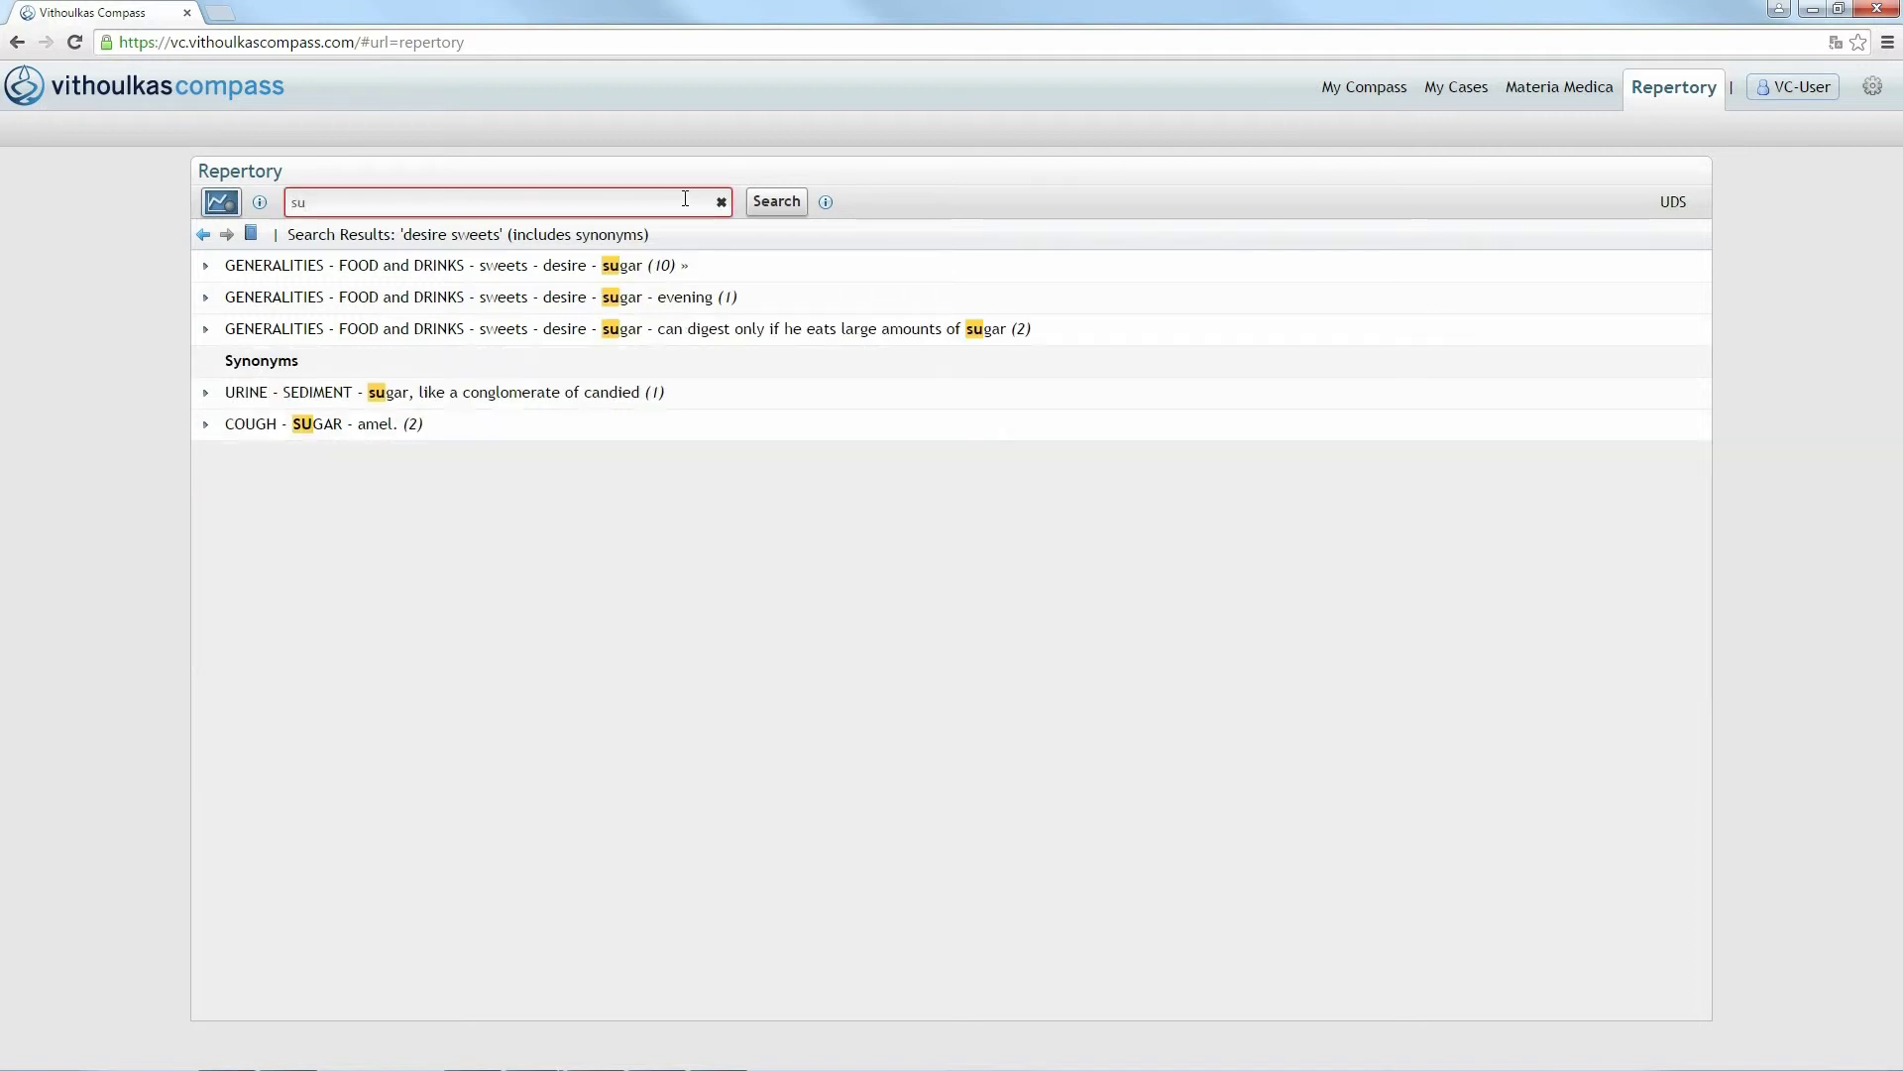
text(gar)
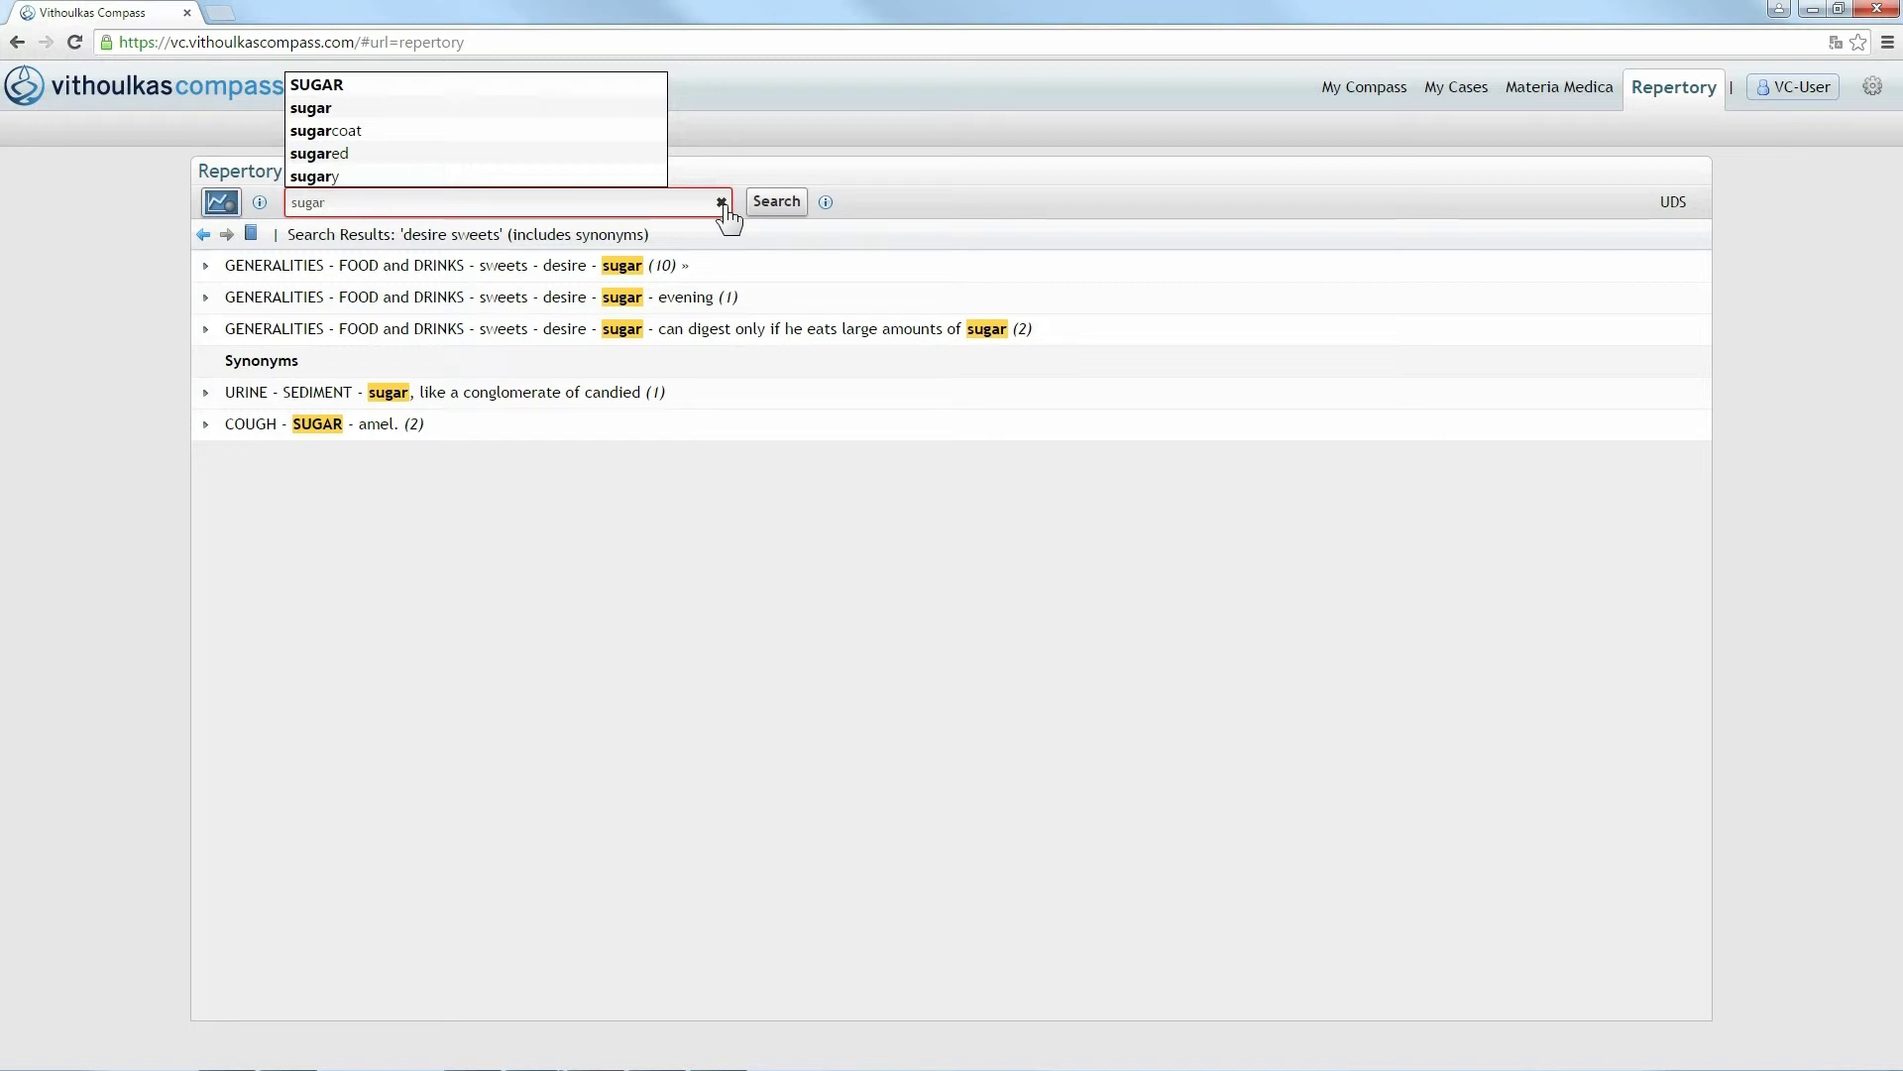
click(722, 203)
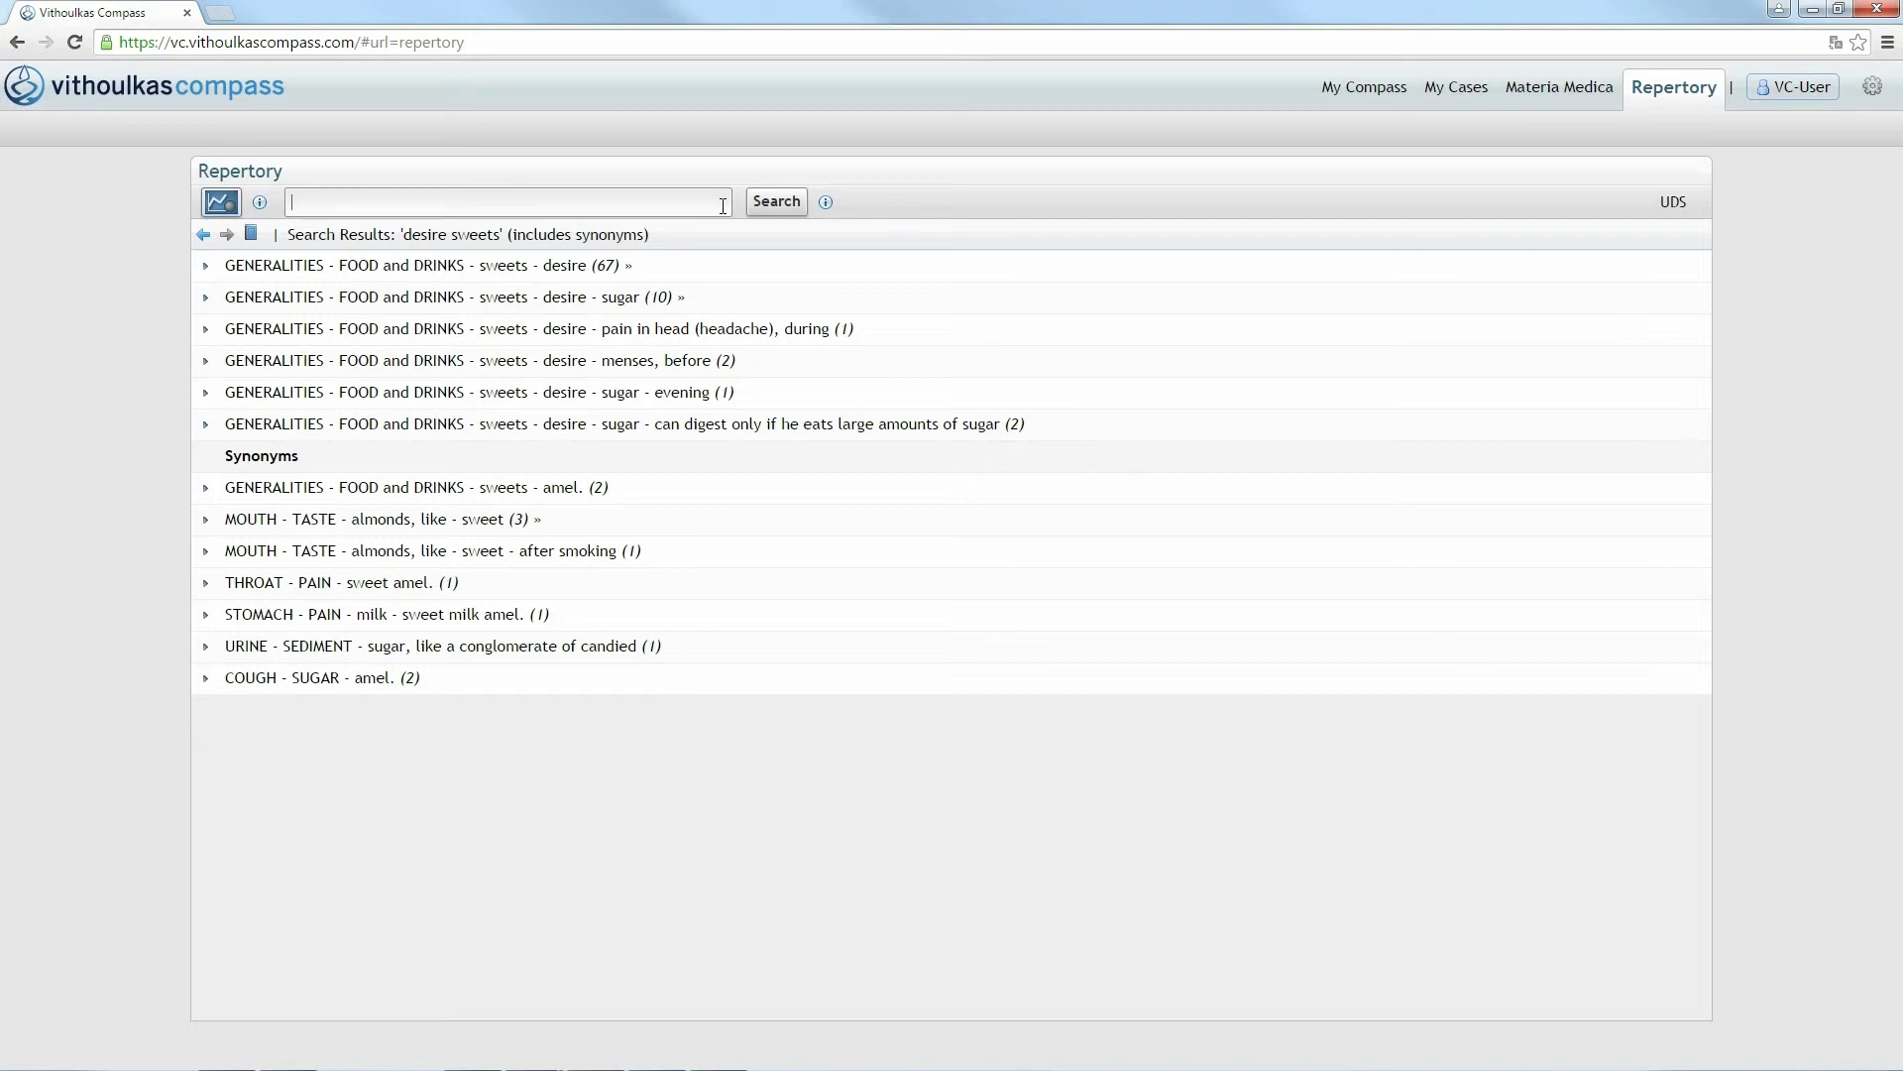
text(gu)
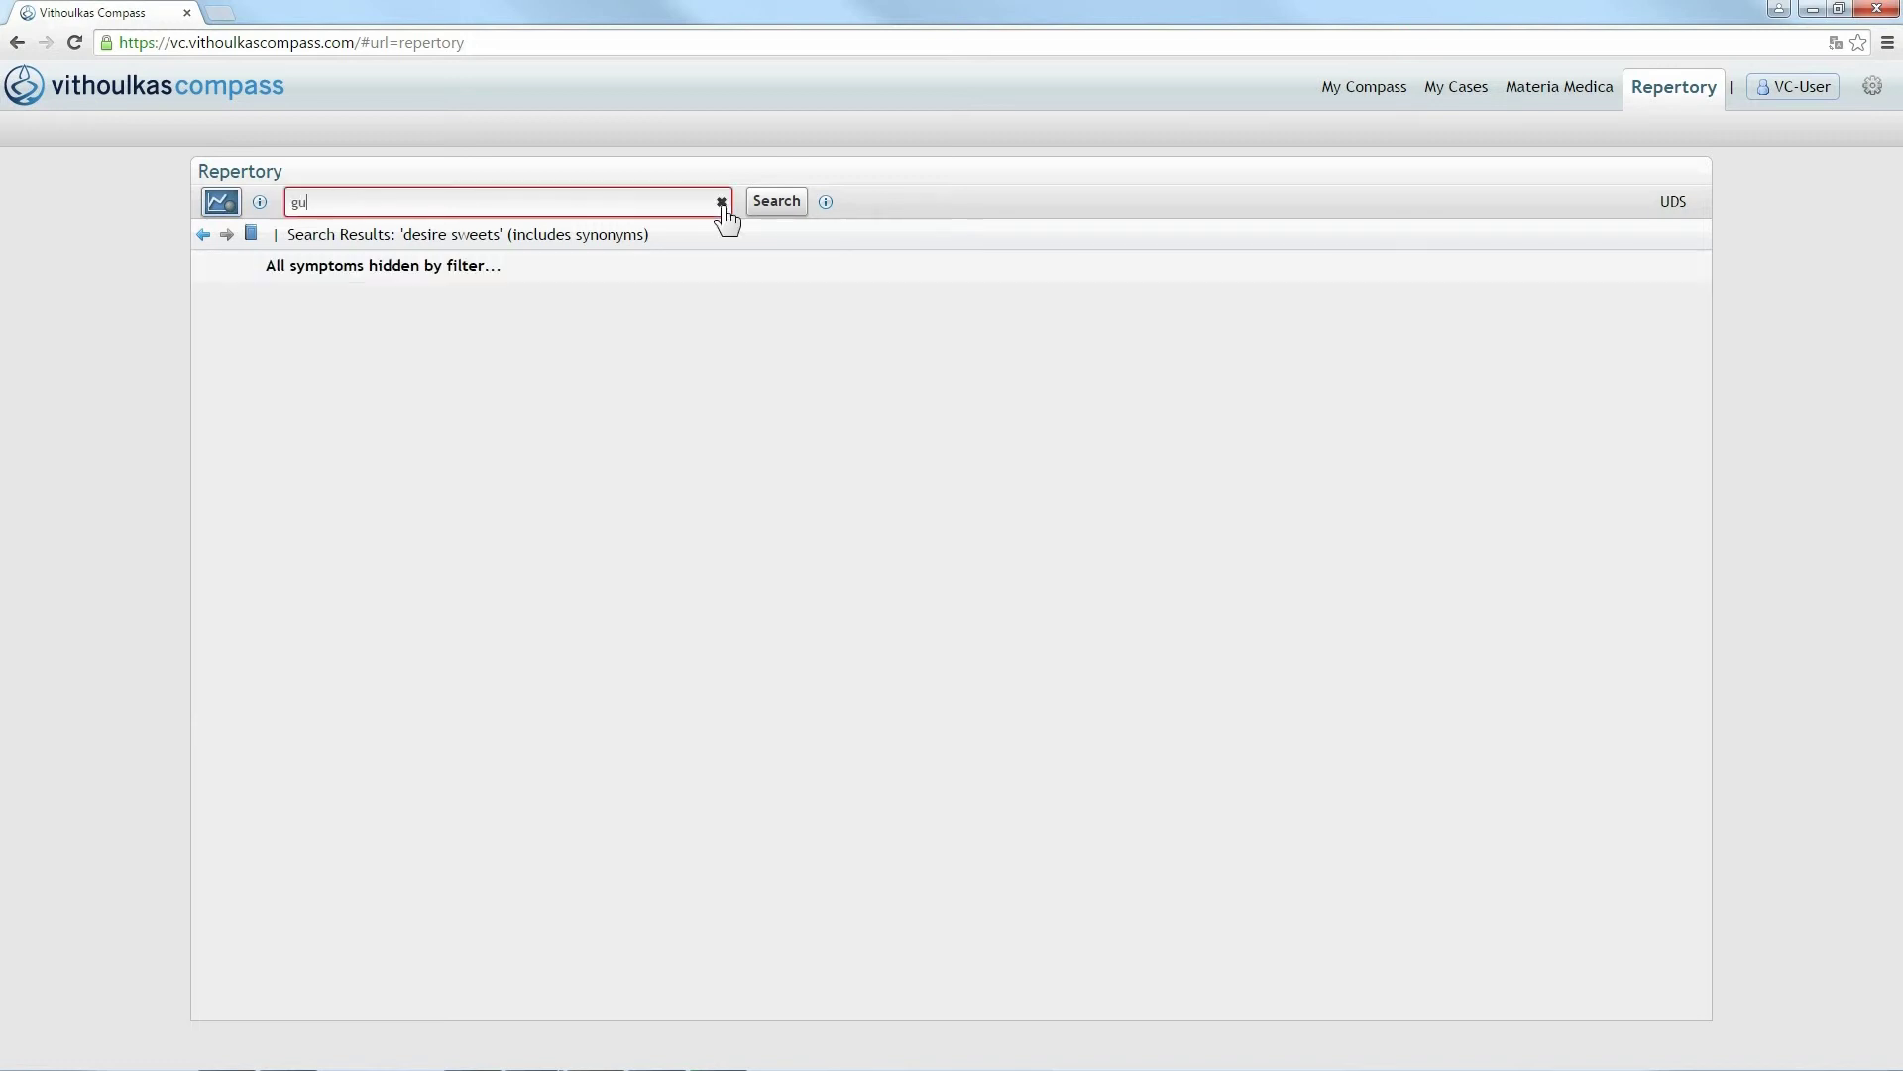
text(ilty)
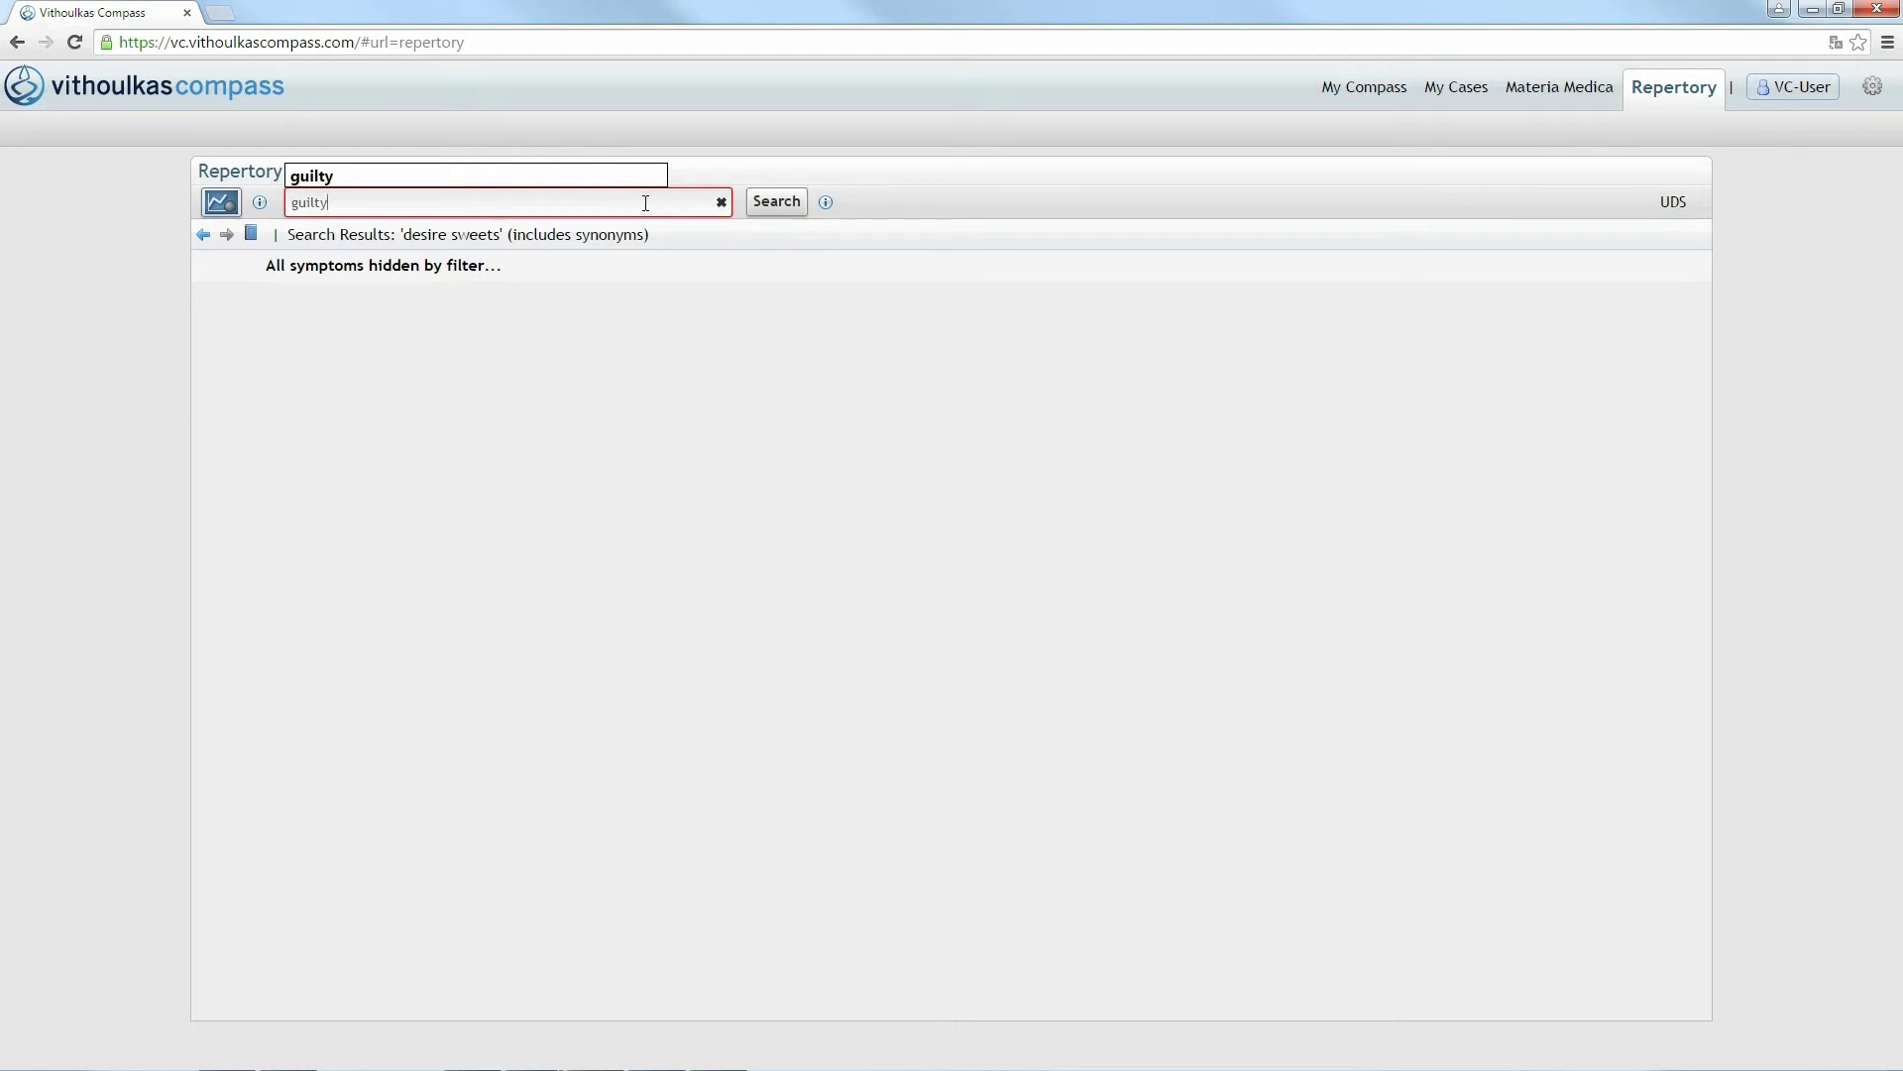
Step: Run the Repertory search for 'guilty'
click(774, 208)
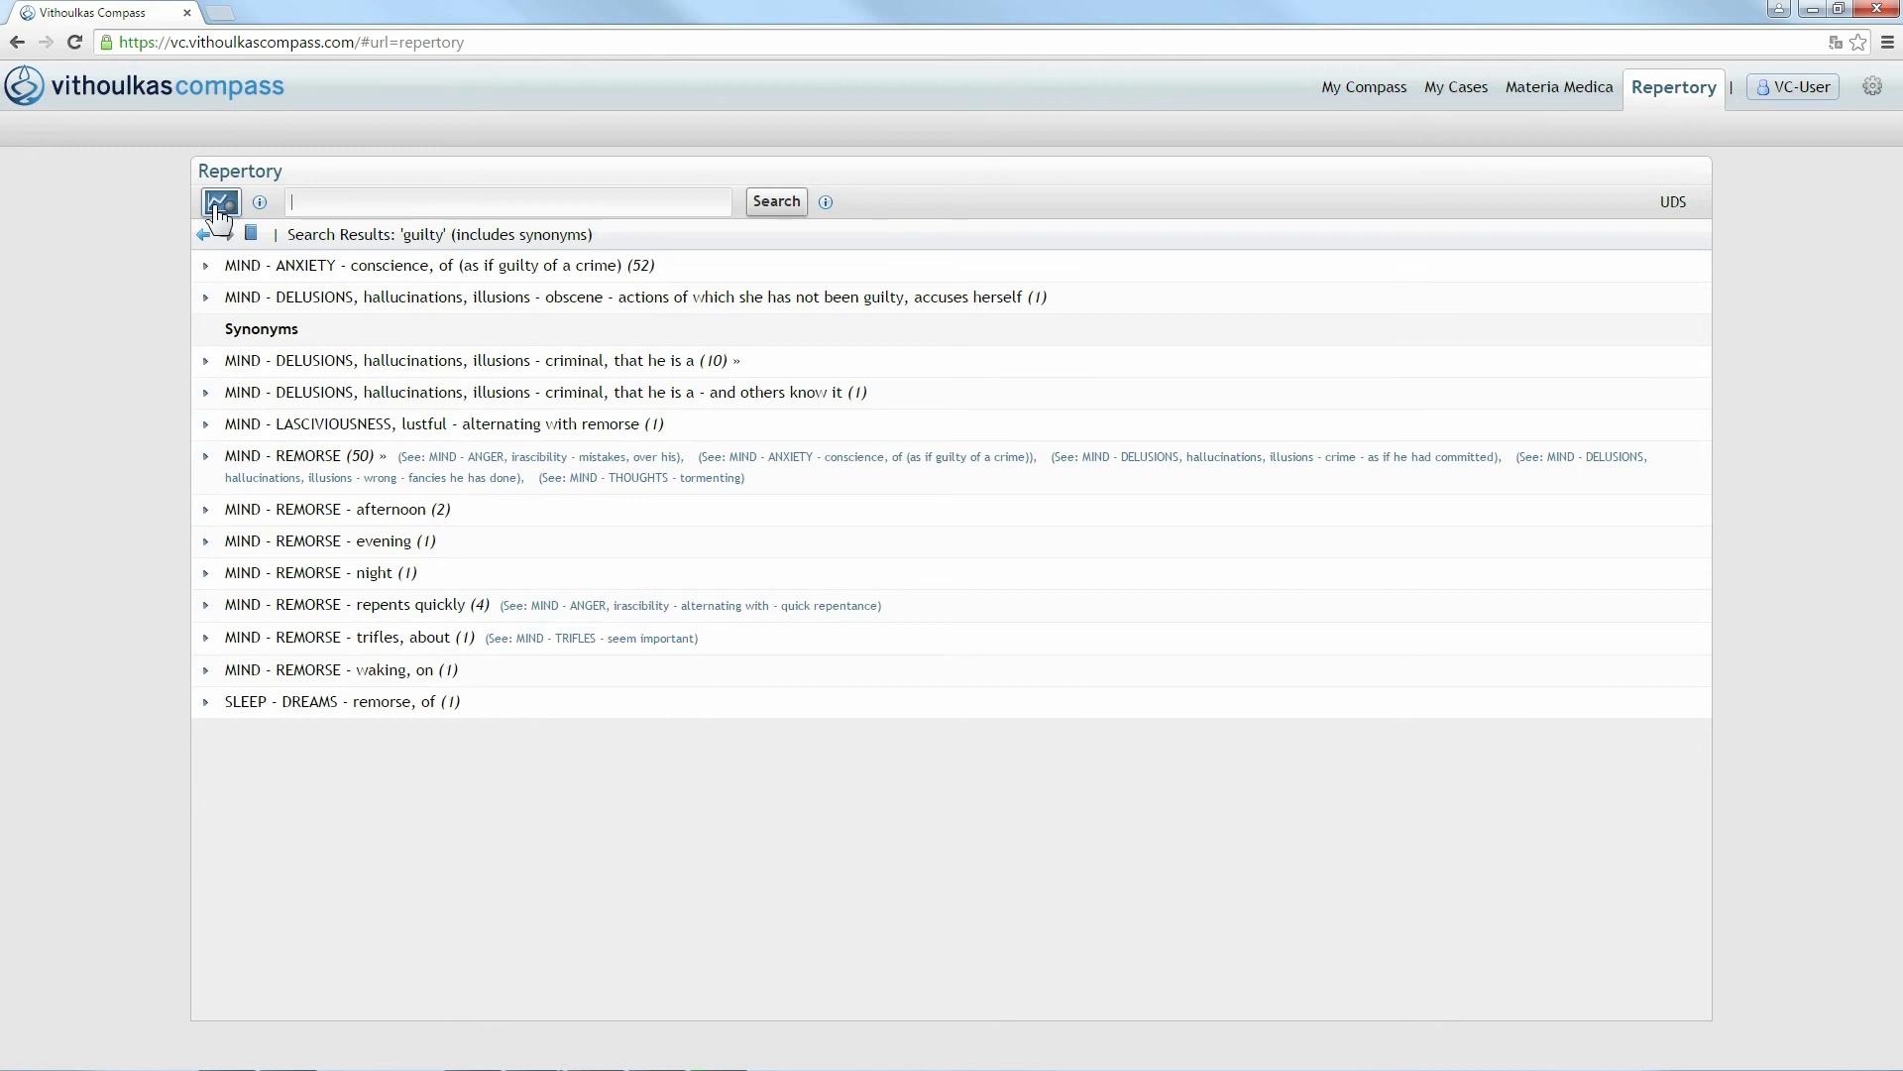
Step: Turn on evidence-based information for the 'guilty' search results
click(219, 209)
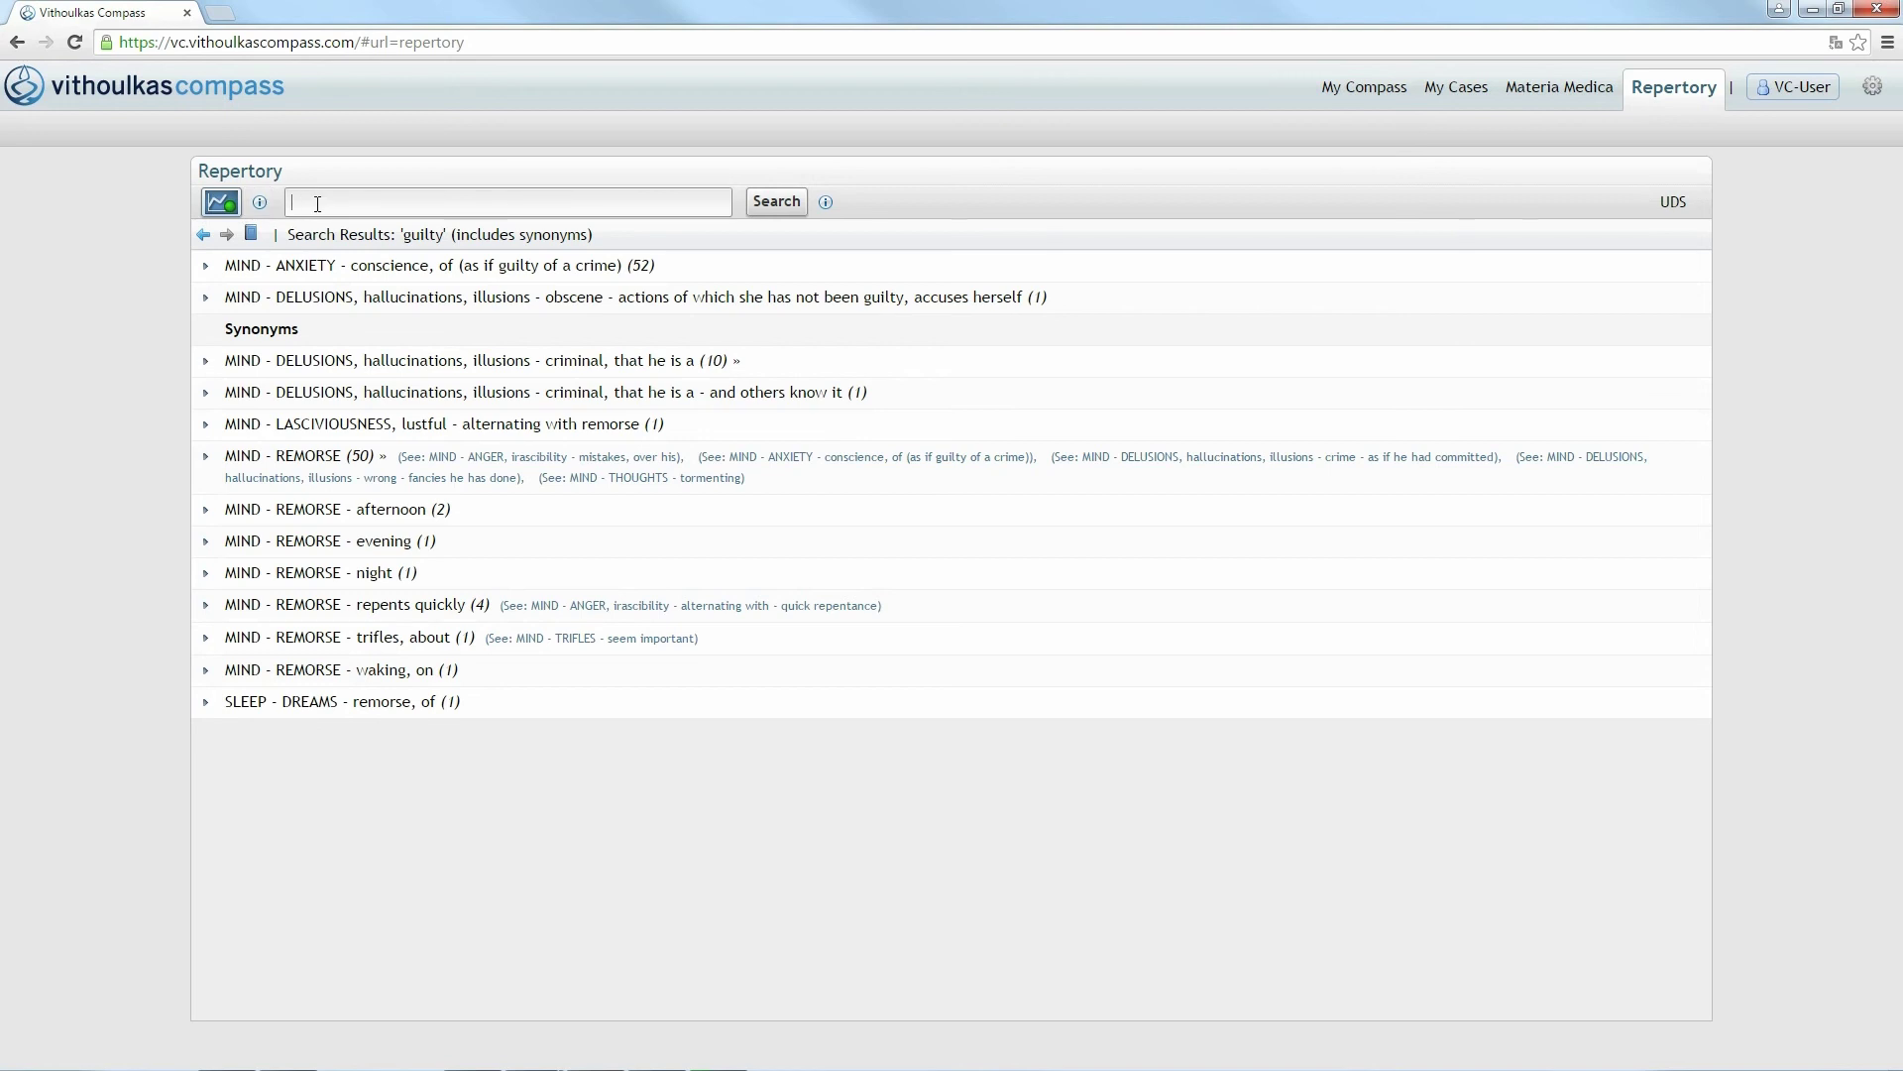
text(hearing)
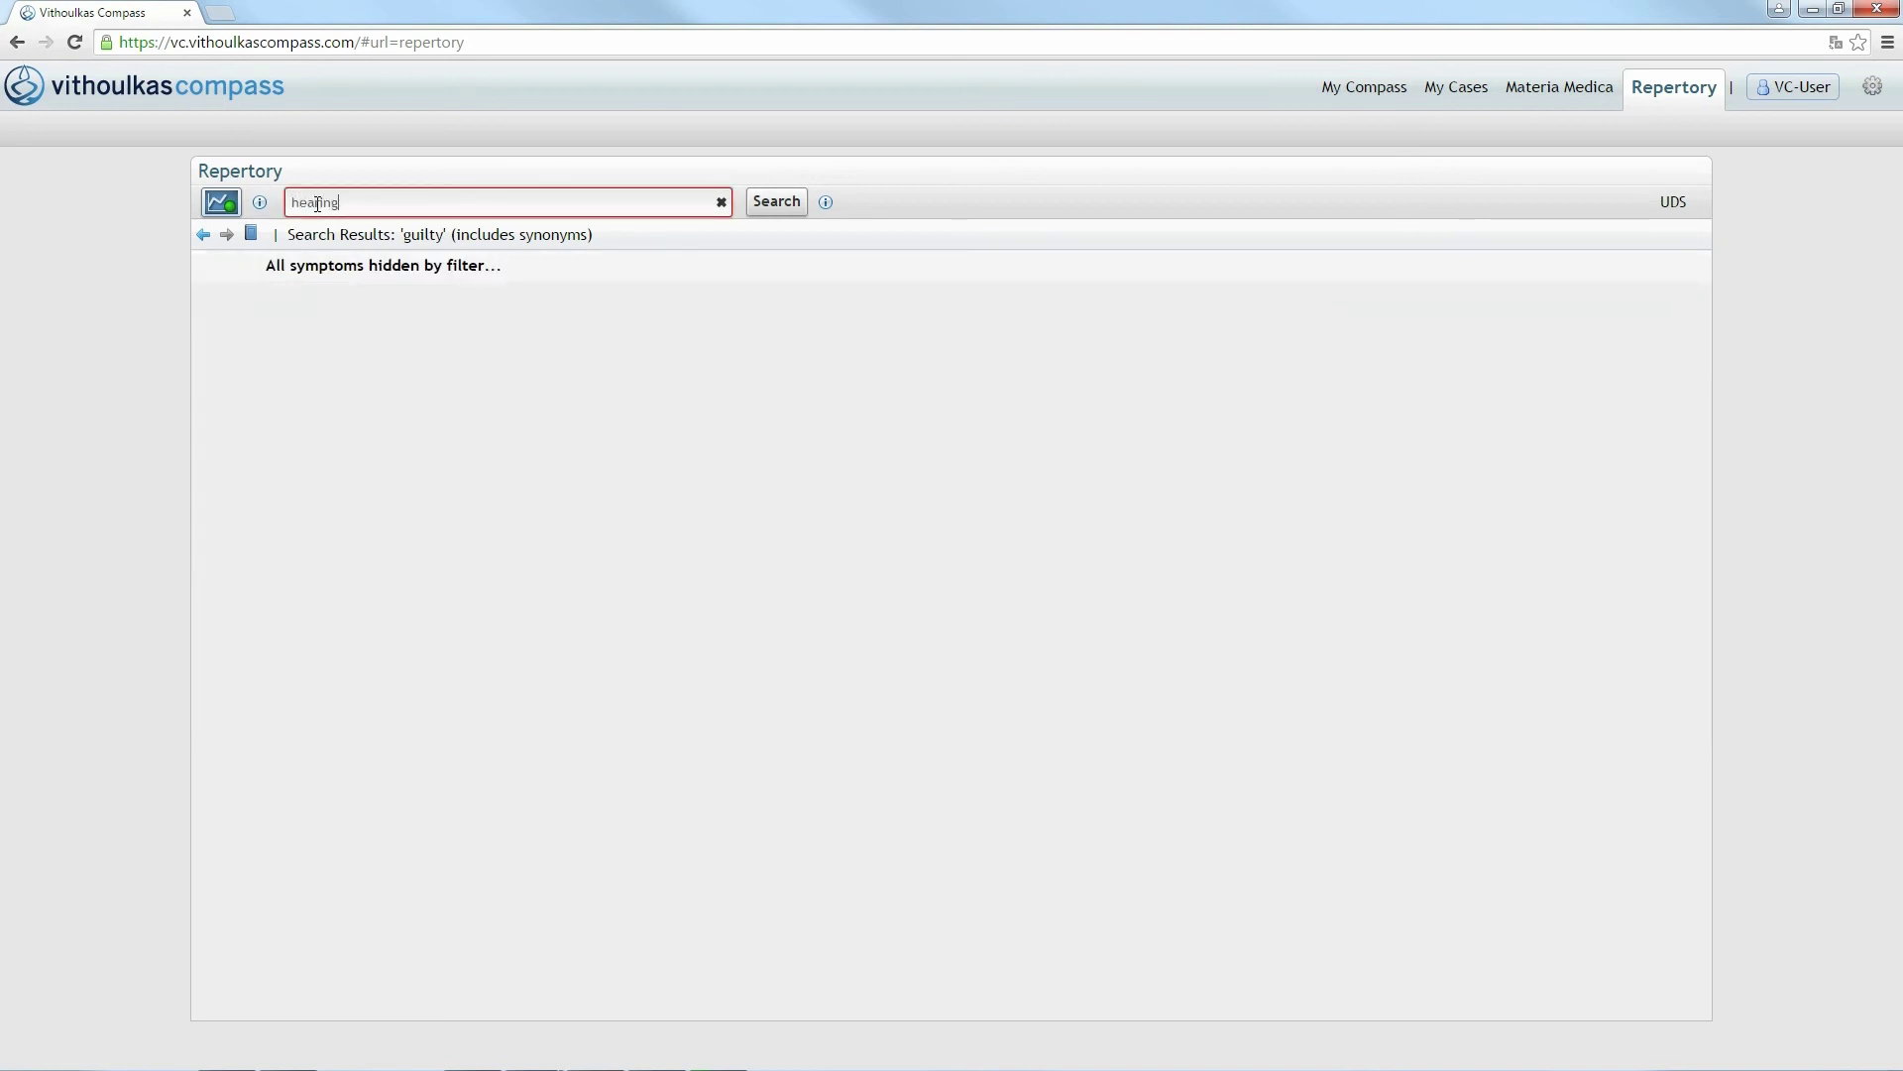